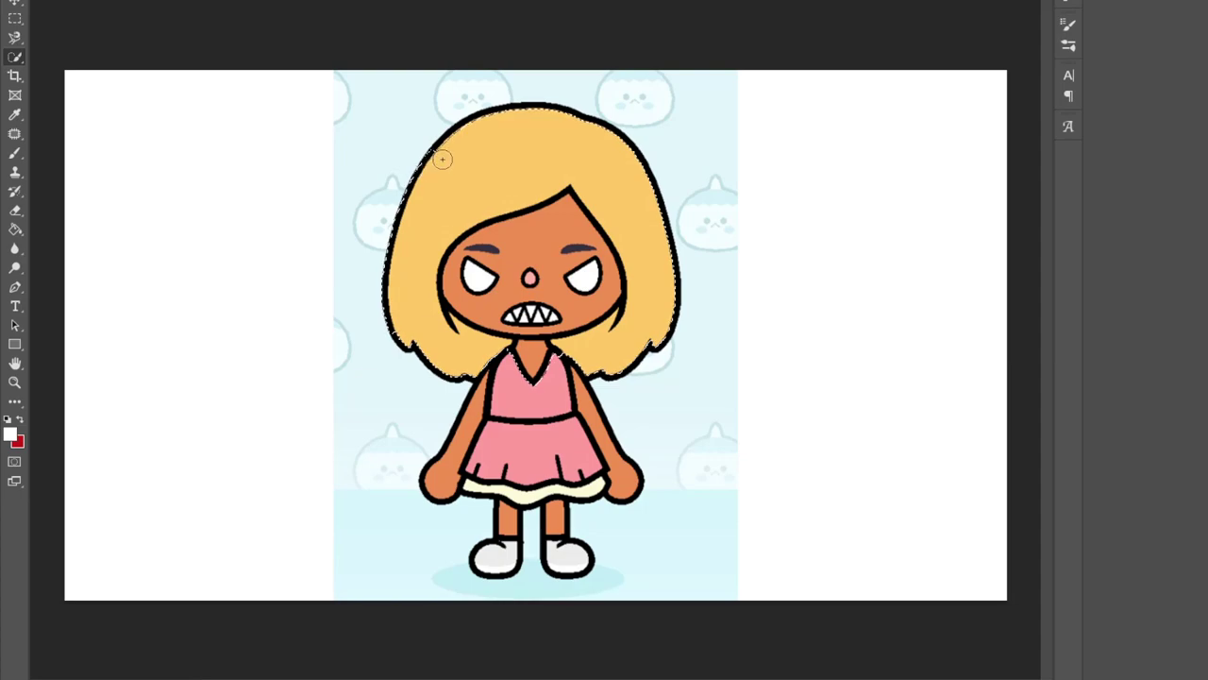
Step: Extend the quick selection over the dress, arms, legs and shoes so the whole character is selected
{"action": "scroll", "coordinate": [483, 158], "scroll_direction": "up", "scroll_amount": 1}
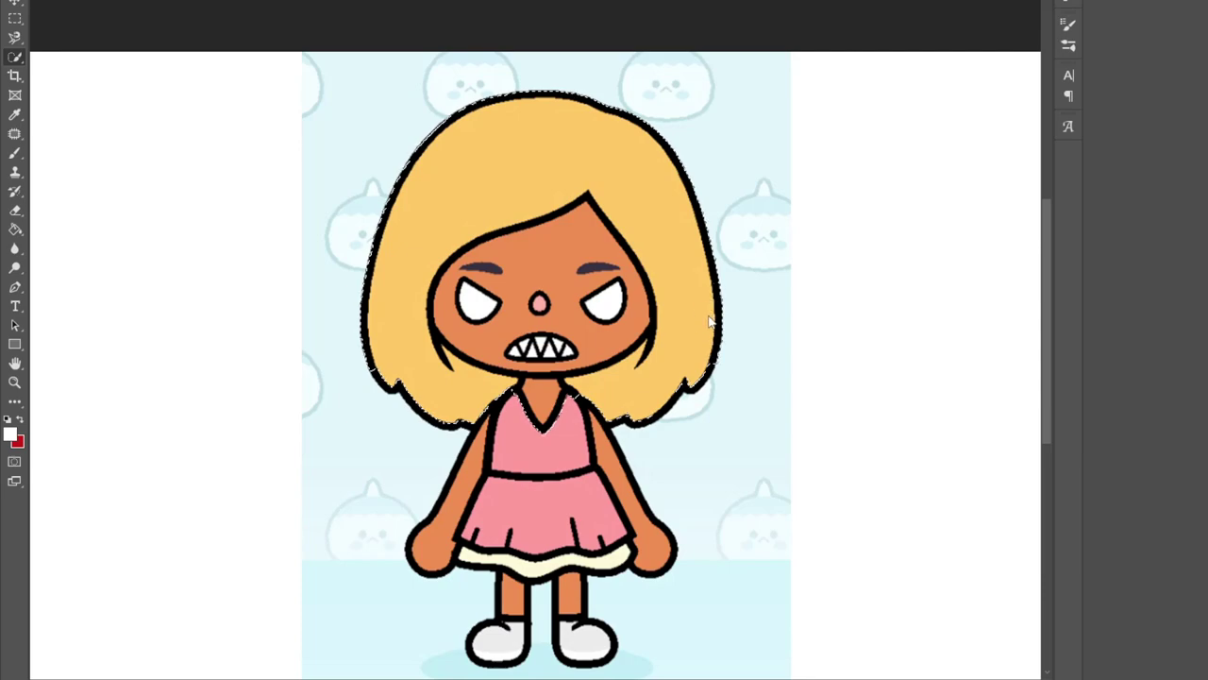
{"action": "scroll", "coordinate": [709, 324], "scroll_direction": "up", "scroll_amount": 2}
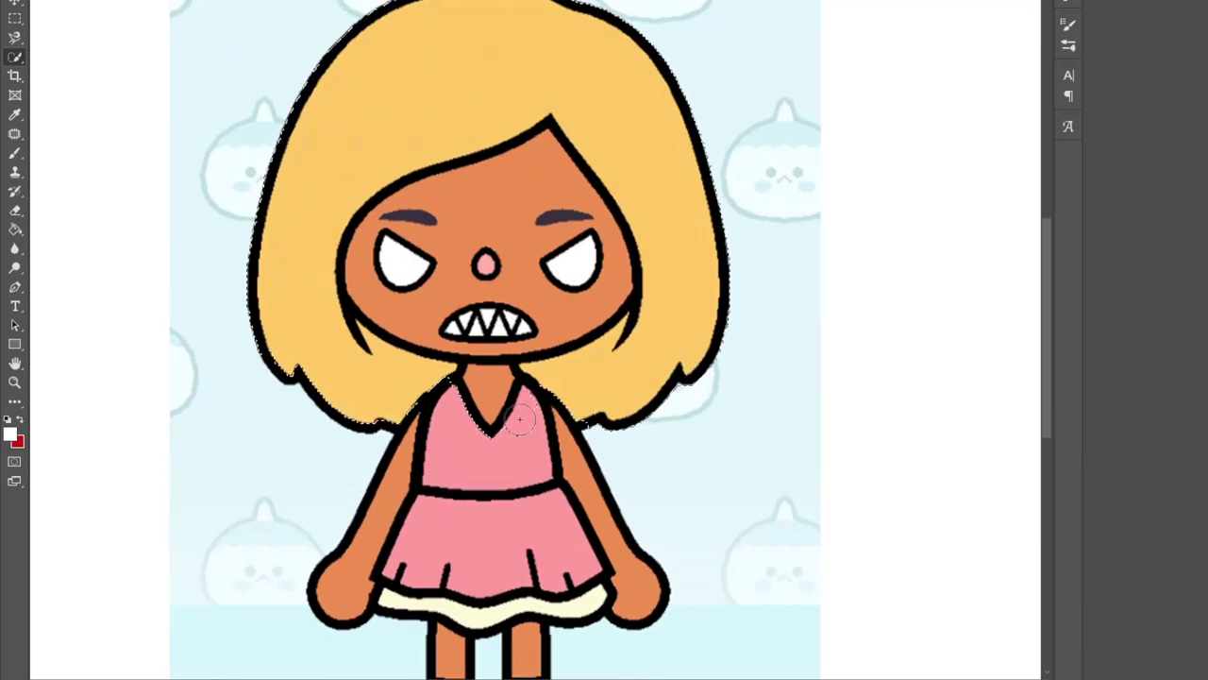
{"action": "scroll", "coordinate": [519, 419], "scroll_direction": "down", "scroll_amount": 4}
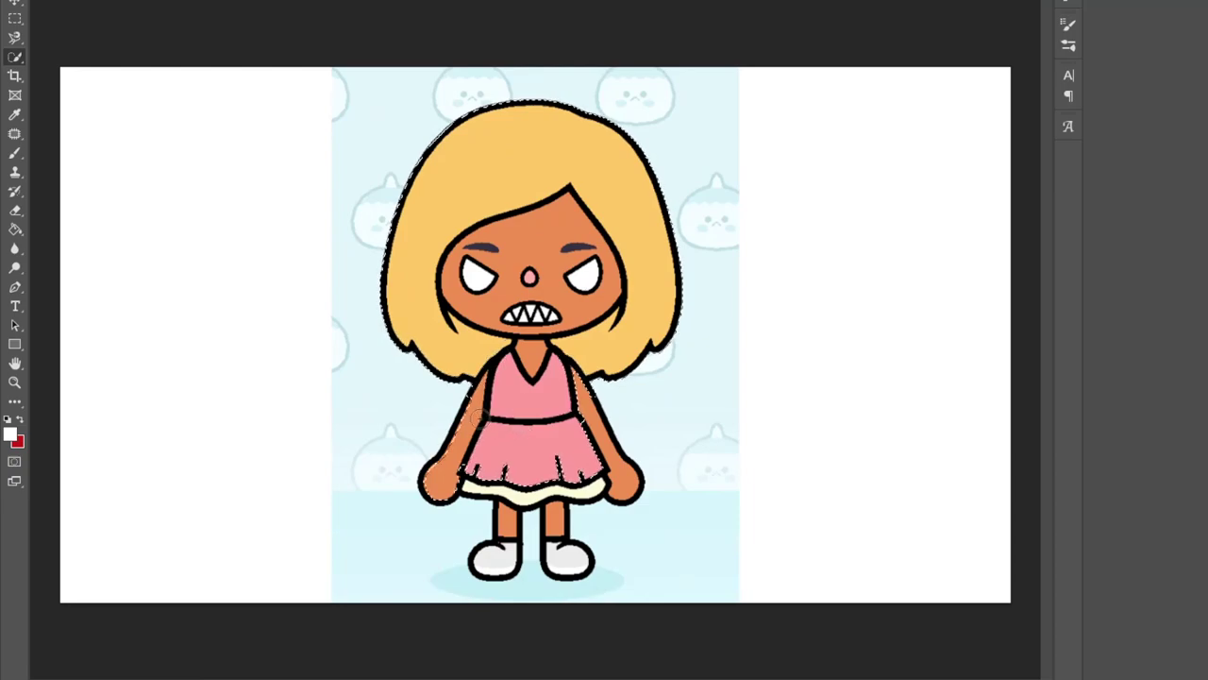
{"action": "left_click_drag", "start_coordinate": [470, 433], "coordinate": [506, 489]}
{"action": "scroll", "coordinate": [557, 509], "scroll_direction": "down", "scroll_amount": 1}
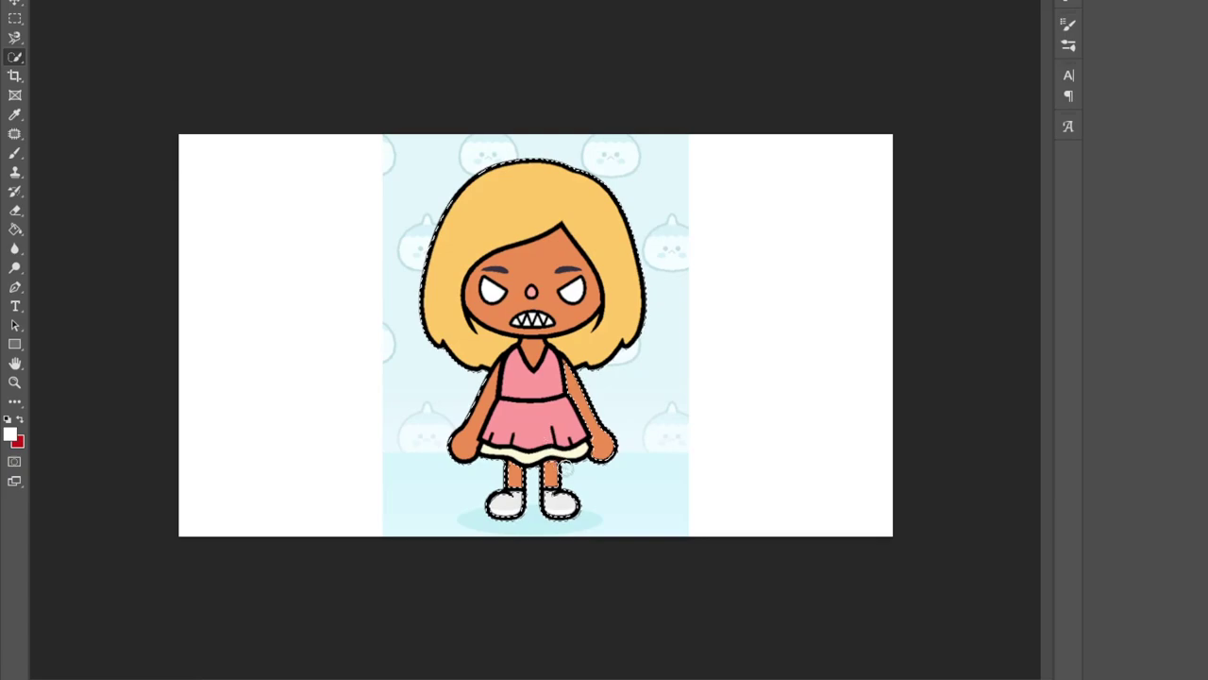
{"action": "scroll", "coordinate": [581, 425], "scroll_direction": "up", "scroll_amount": 3}
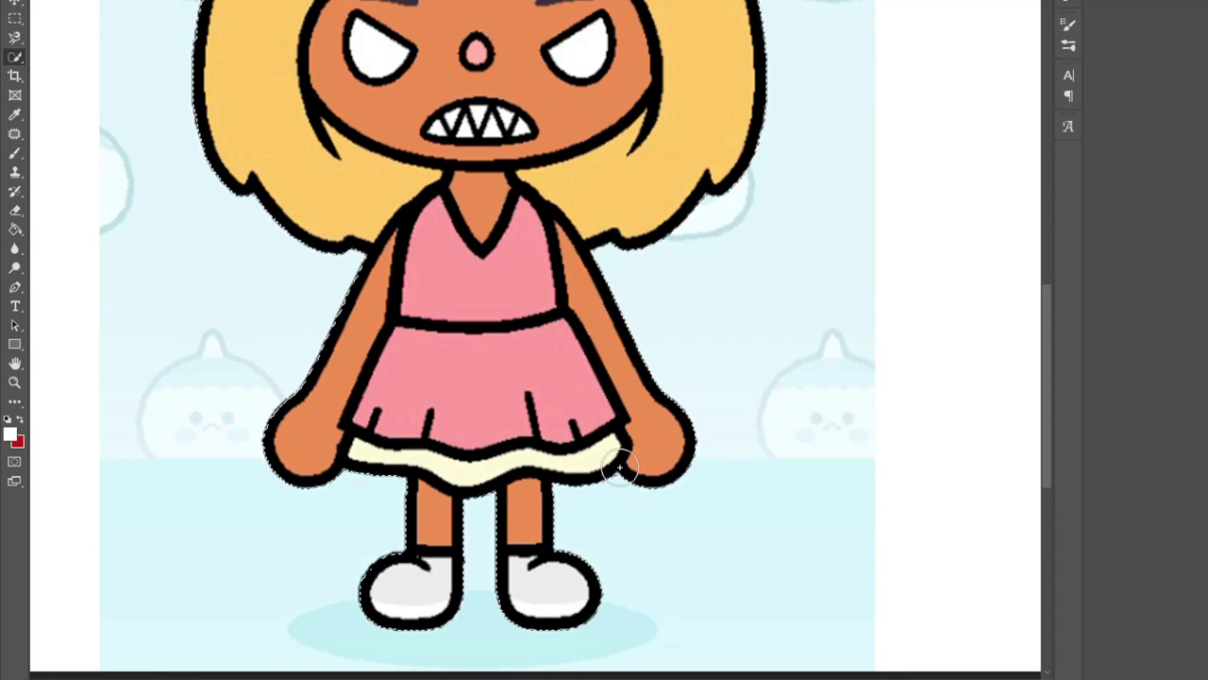
{"action": "scroll", "coordinate": [624, 461], "scroll_direction": "down", "scroll_amount": 1}
{"action": "scroll", "coordinate": [619, 464], "scroll_direction": "down", "scroll_amount": 1}
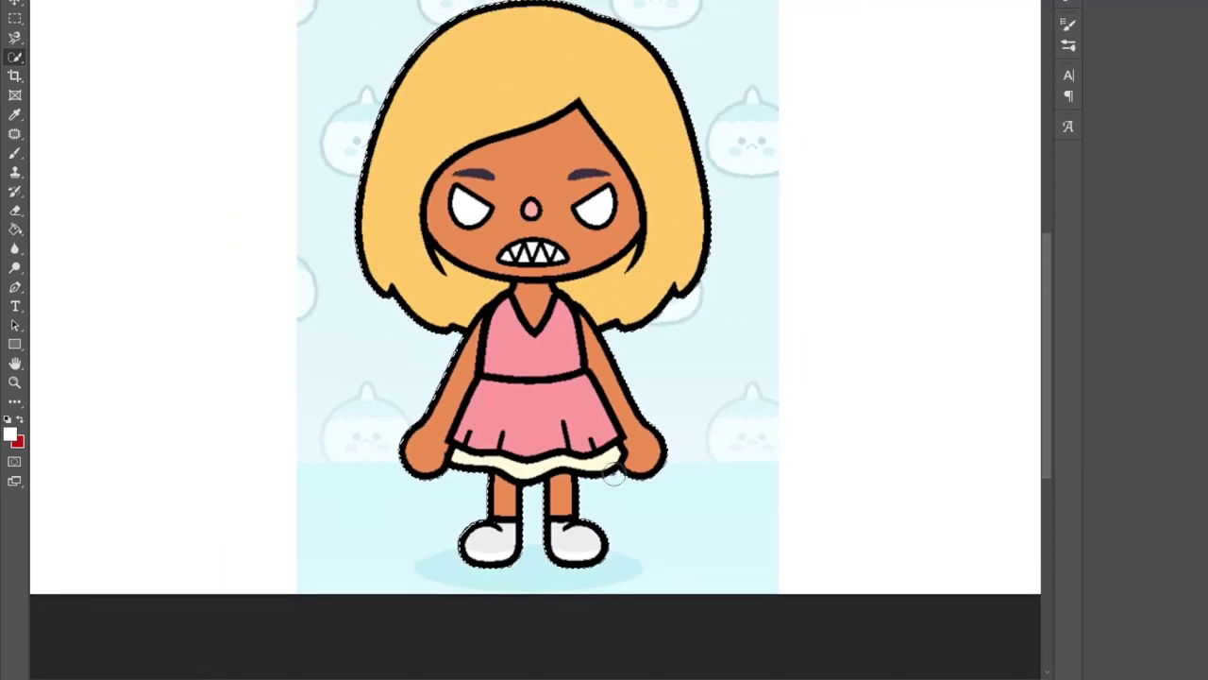
Step: Clear the selection and hide the patterned blue background, leaving the cut-out character on plain white
{"action": "key", "text": "ctrl+d"}
{"action": "key", "text": "ctrl+comma"}
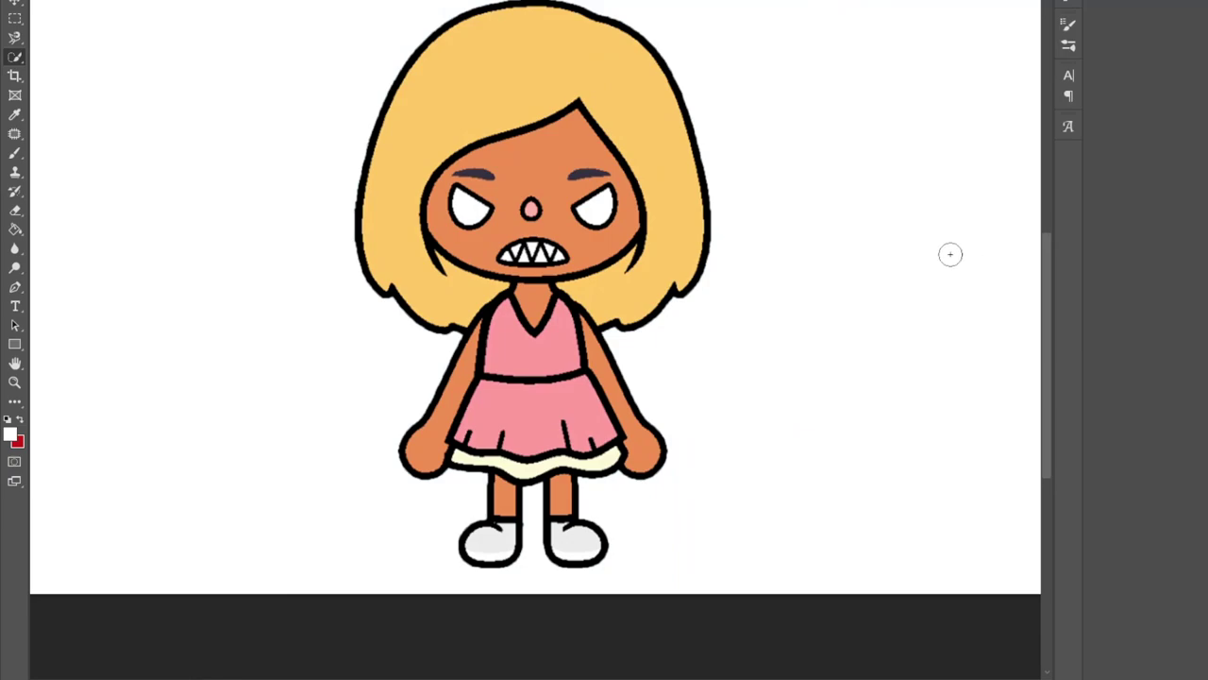
{"action": "scroll", "coordinate": [808, 264], "scroll_direction": "down", "scroll_amount": 6}
{"action": "scroll", "coordinate": [685, 326], "scroll_direction": "up", "scroll_amount": 3}
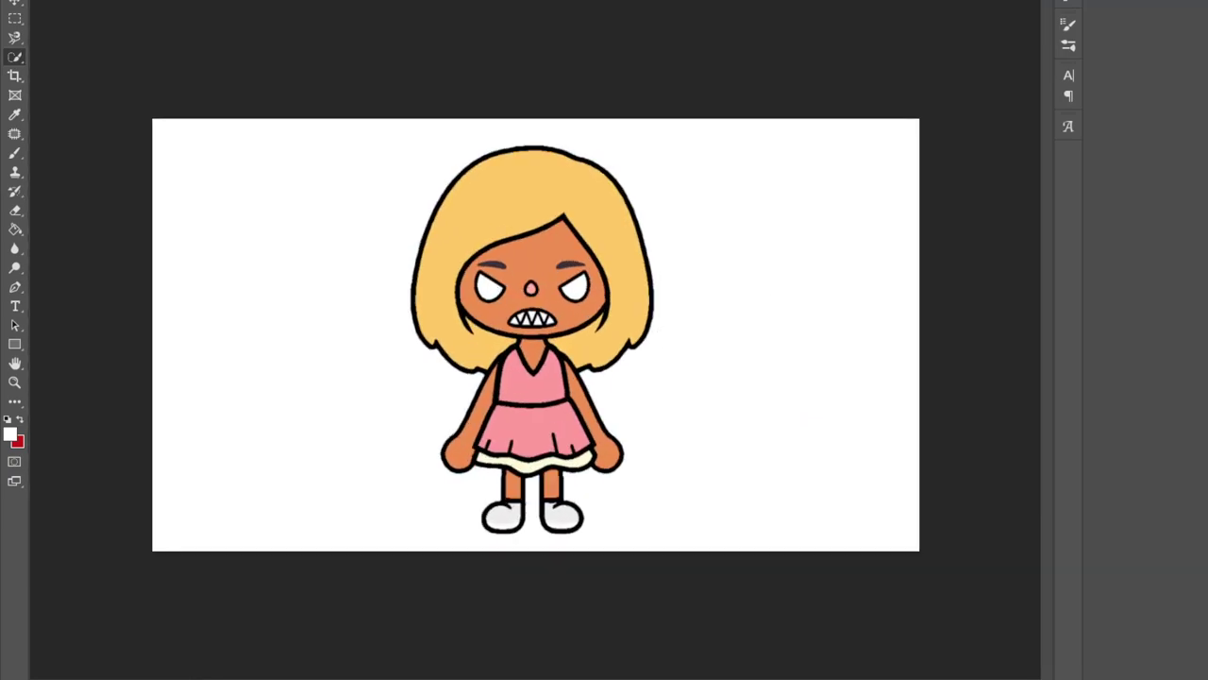
Step: Sample the orange skin colour and paint over the eyes, eyebrows, nose and mouth with a smaller brush
{"action": "left_click", "coordinate": [15, 152]}
{"action": "scroll", "coordinate": [533, 340], "scroll_direction": "up", "scroll_amount": 1}
{"action": "left_click", "coordinate": [542, 246], "text": "alt"}
{"action": "key", "text": "bracketleft"}
{"action": "key", "text": "bracketleft"}
{"action": "key", "text": "bracketleft"}
{"action": "key", "text": "bracketleft"}
{"action": "key", "text": "bracketleft"}
{"action": "key", "text": "bracketleft"}
{"action": "key", "text": "bracketleft"}
{"action": "key", "text": "bracketleft"}
{"action": "key", "text": "bracketleft"}
{"action": "key", "text": "bracketleft"}
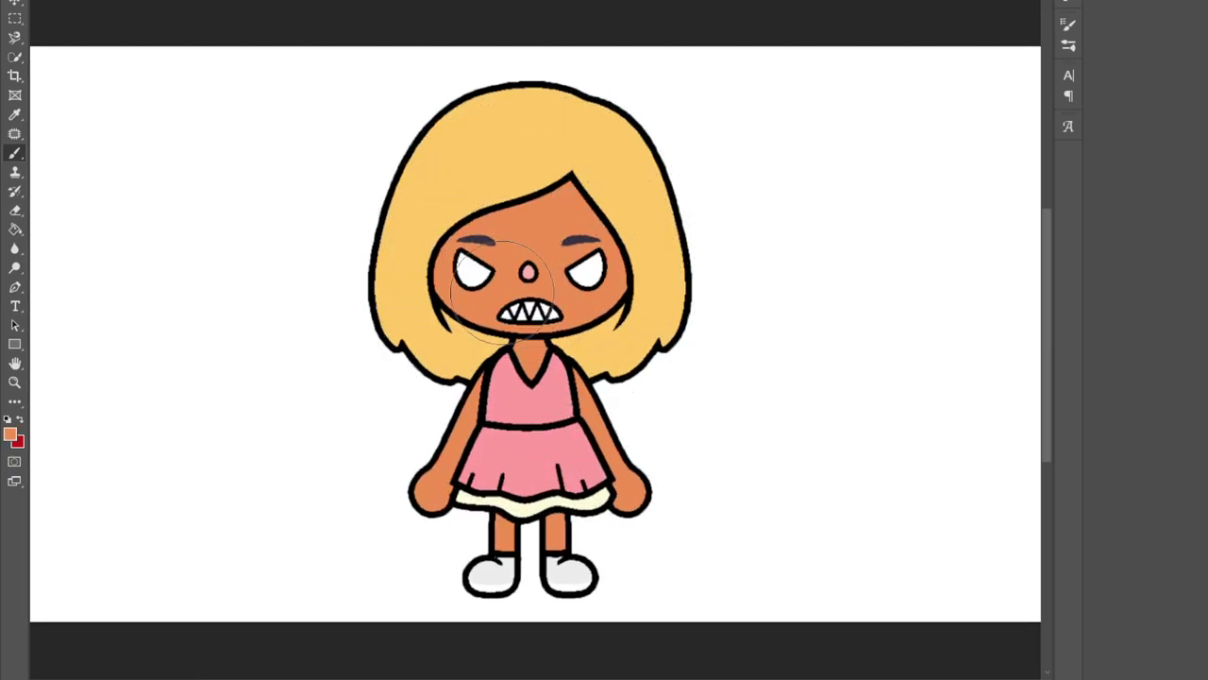
{"action": "mouse_move", "coordinate": [488, 258]}
{"action": "left_mouse_down"}
{"action": "mouse_move", "coordinate": [474, 269]}
{"action": "mouse_move", "coordinate": [479, 248]}
{"action": "left_mouse_up"}
{"action": "key", "text": "ctrl+z"}
{"action": "key", "text": "ctrl+z"}
{"action": "mouse_move", "coordinate": [474, 244]}
{"action": "left_mouse_down"}
{"action": "mouse_move", "coordinate": [477, 272]}
{"action": "mouse_move", "coordinate": [530, 311]}
{"action": "mouse_move", "coordinate": [574, 253]}
{"action": "mouse_move", "coordinate": [545, 310]}
{"action": "mouse_move", "coordinate": [590, 276]}
{"action": "mouse_move", "coordinate": [552, 279]}
{"action": "mouse_move", "coordinate": [594, 283]}
{"action": "mouse_move", "coordinate": [573, 270]}
{"action": "left_mouse_up"}
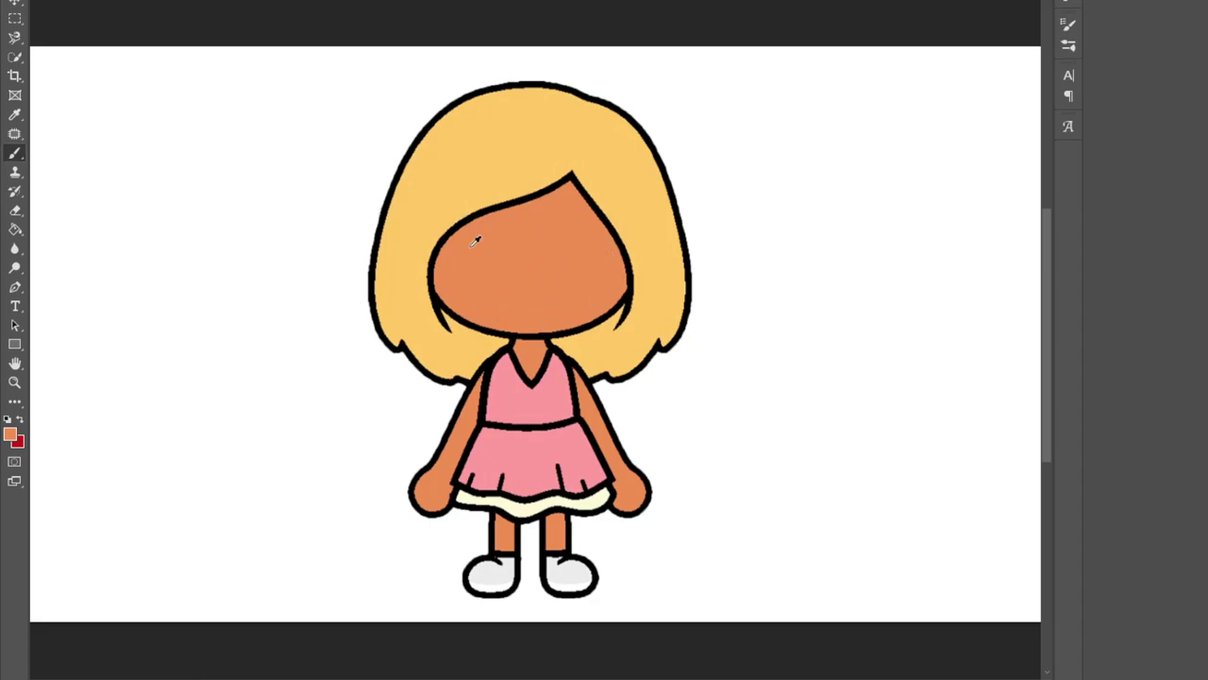
Step: Paste the wide toothy grin, scale it down and place it on the lower part of the blank face
{"action": "scroll", "coordinate": [477, 237], "scroll_direction": "down", "scroll_amount": 3}
{"action": "scroll", "coordinate": [500, 314], "scroll_direction": "up", "scroll_amount": 5}
{"action": "scroll", "coordinate": [499, 311], "scroll_direction": "up", "scroll_amount": 1}
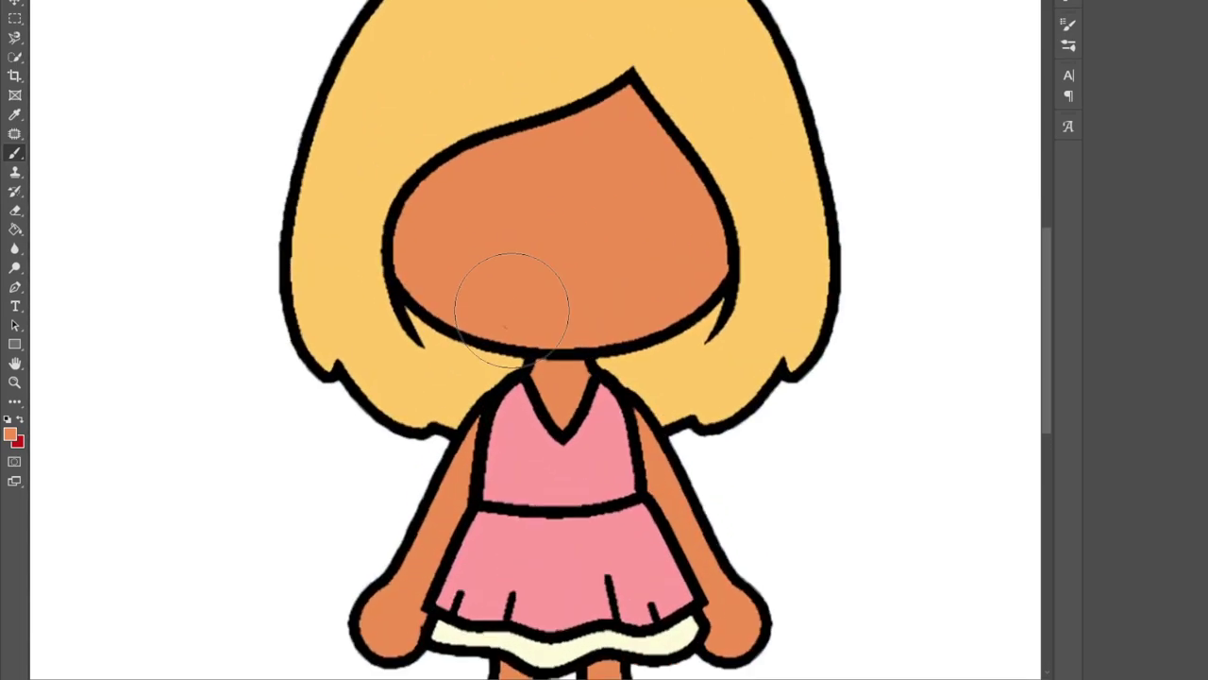
{"action": "scroll", "coordinate": [527, 281], "scroll_direction": "down", "scroll_amount": 3}
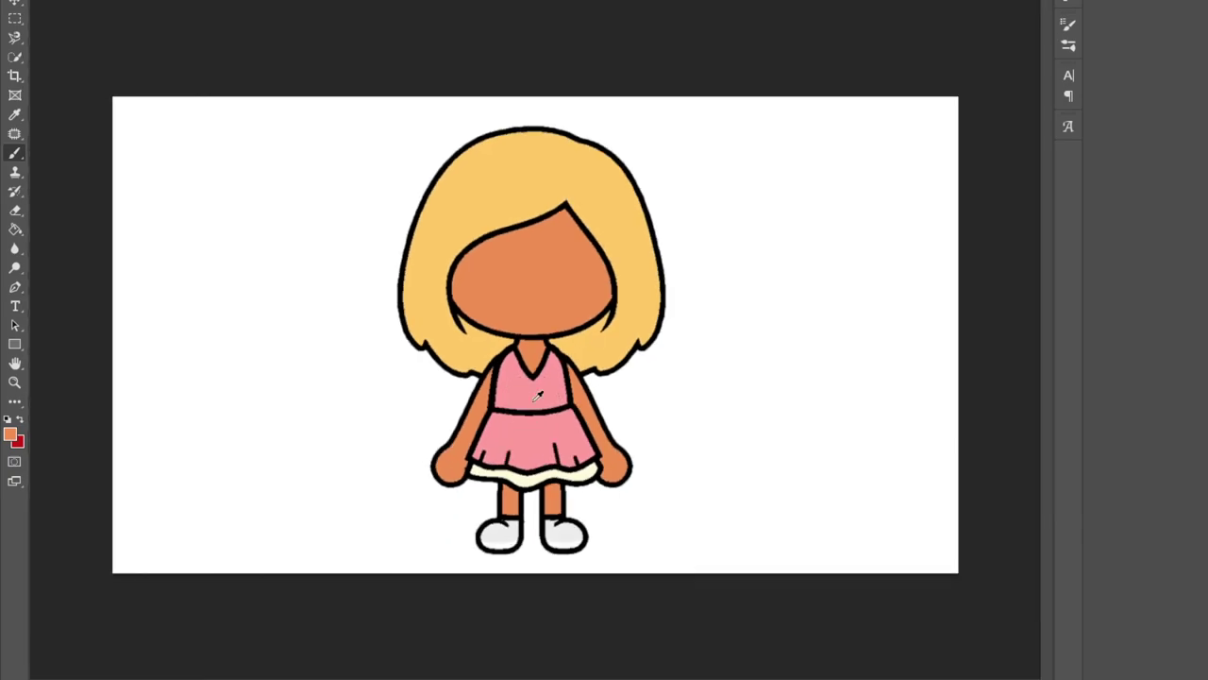
{"action": "scroll", "coordinate": [538, 342], "scroll_direction": "up", "scroll_amount": 1}
{"action": "left_click", "coordinate": [24, 2]}
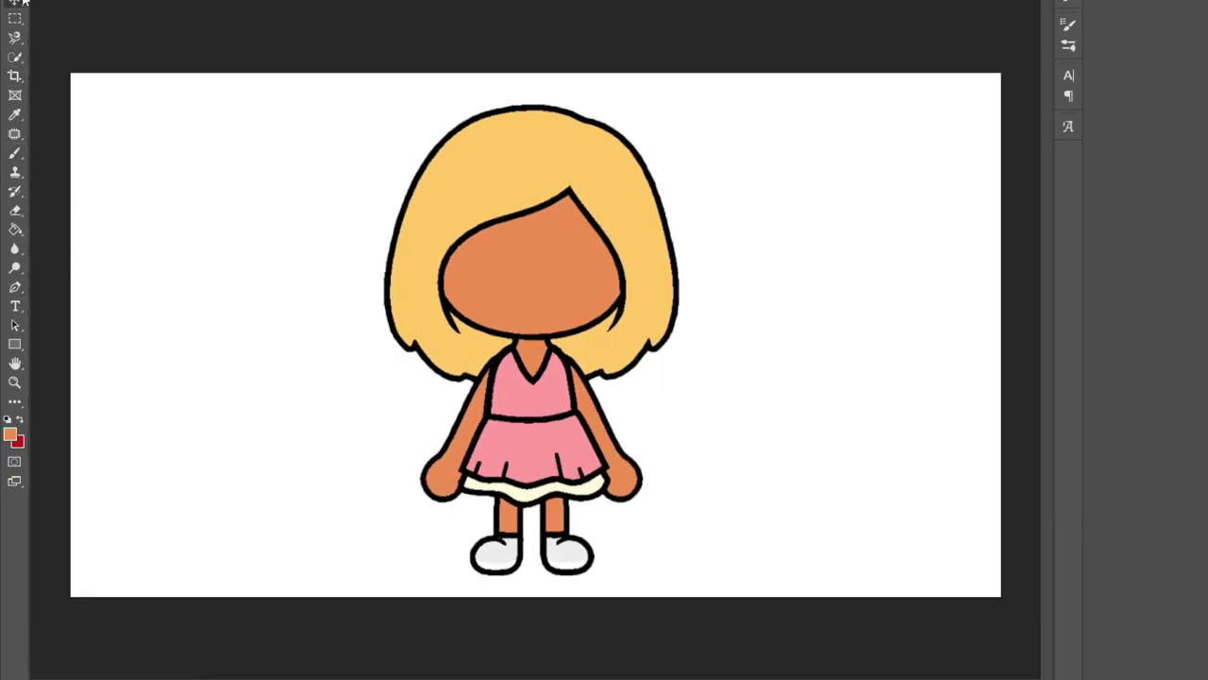
{"action": "key", "text": "ctrl+v"}
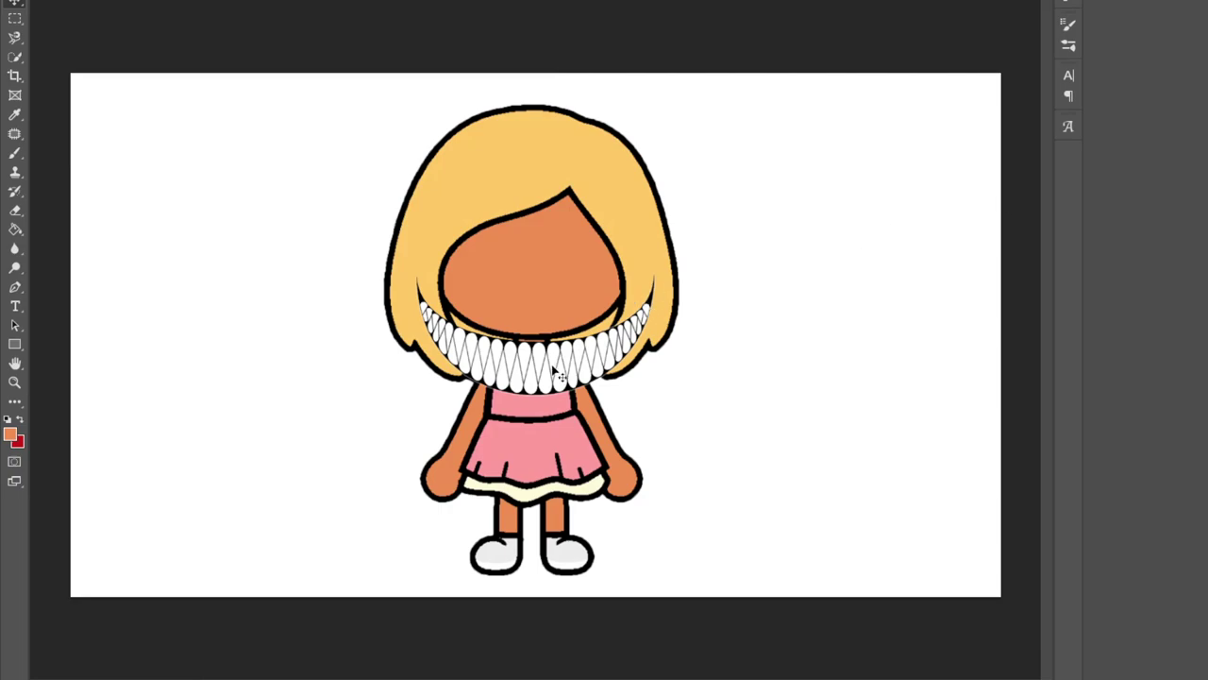
{"action": "left_click_drag", "start_coordinate": [560, 376], "coordinate": [558, 332]}
{"action": "key", "text": "ctrl+t"}
{"action": "left_click_drag", "start_coordinate": [531, 66], "coordinate": [533, 289]}
{"action": "left_click_drag", "start_coordinate": [538, 418], "coordinate": [541, 312]}
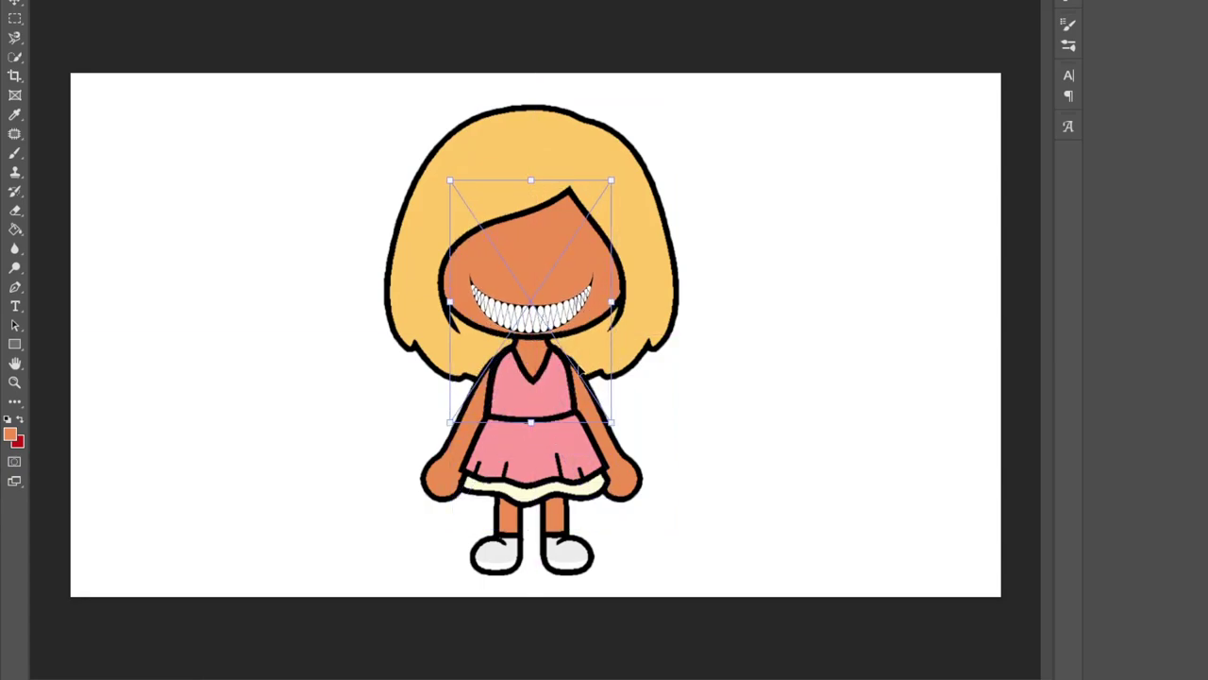
Step: Stretch the grin sideways to both edges of the face and lower it onto the chin outline
{"action": "scroll", "coordinate": [578, 363], "scroll_direction": "up", "scroll_amount": 3}
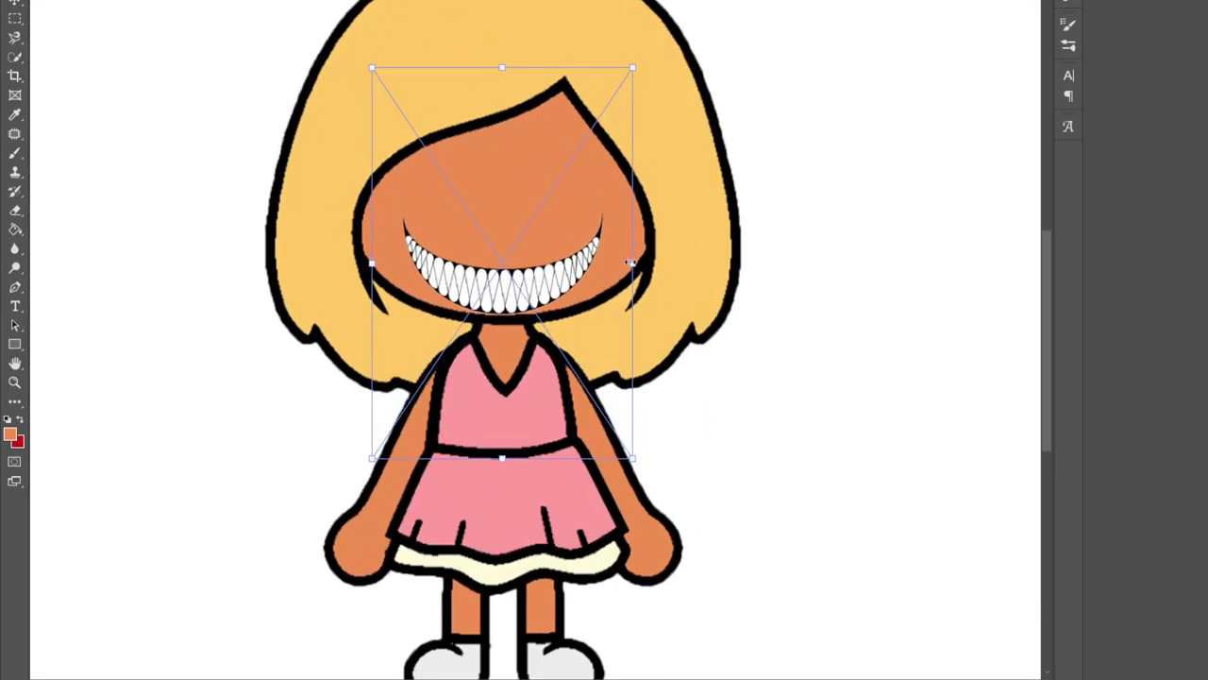
{"action": "left_click_drag", "start_coordinate": [634, 266], "coordinate": [652, 263]}
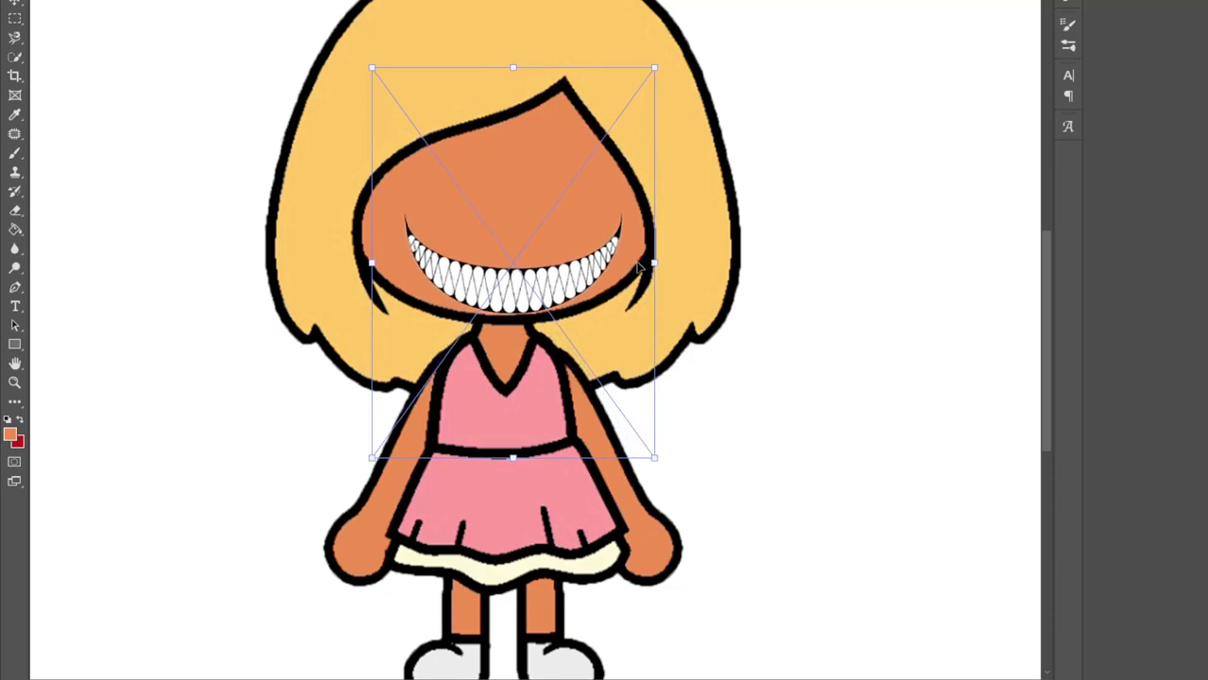
{"action": "left_click_drag", "start_coordinate": [374, 263], "coordinate": [322, 268]}
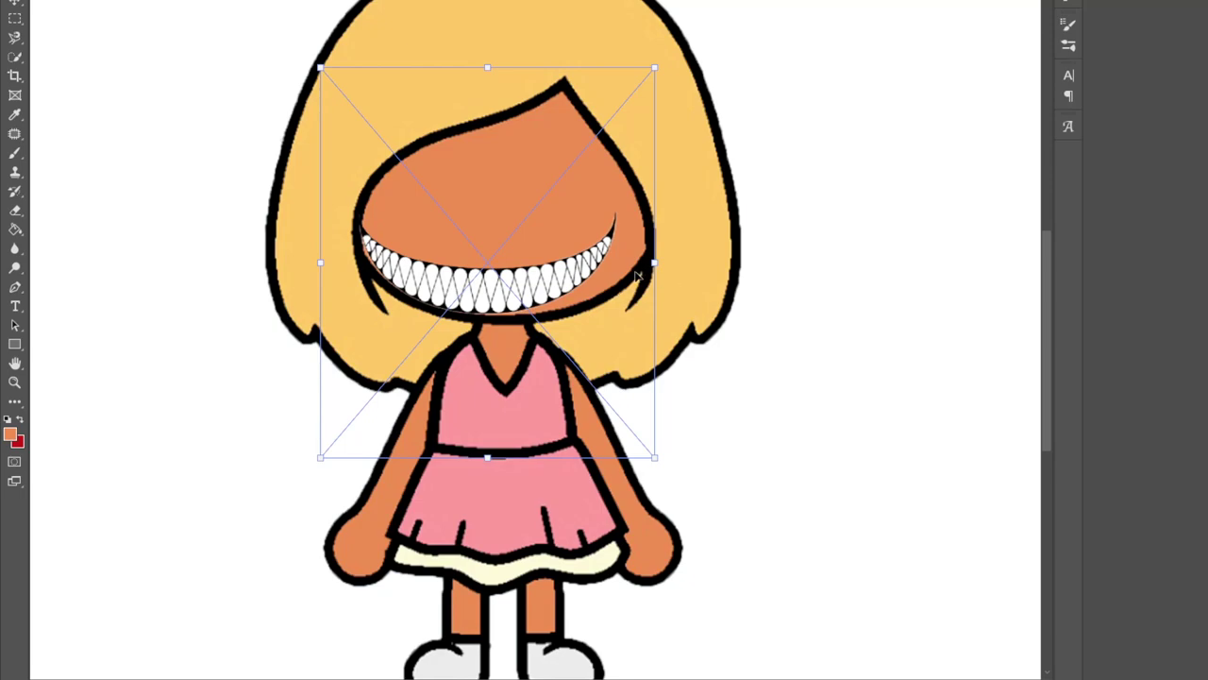
{"action": "left_click_drag", "start_coordinate": [652, 263], "coordinate": [686, 271]}
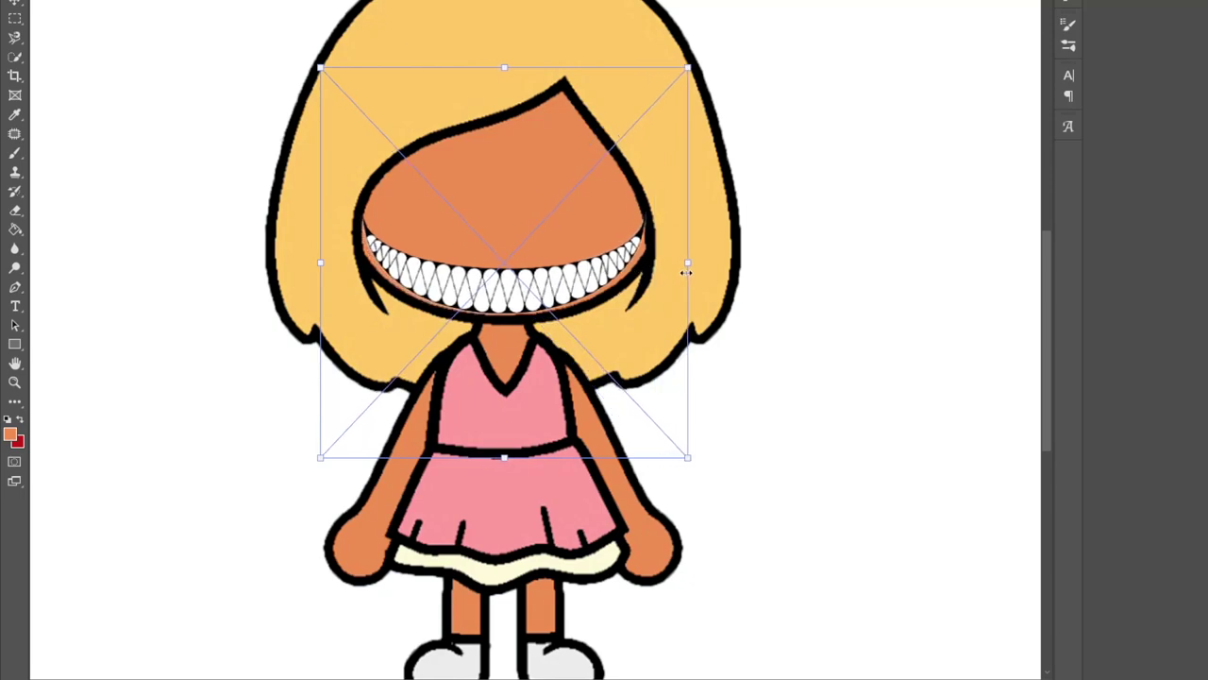
{"action": "left_click_drag", "start_coordinate": [586, 253], "coordinate": [586, 261]}
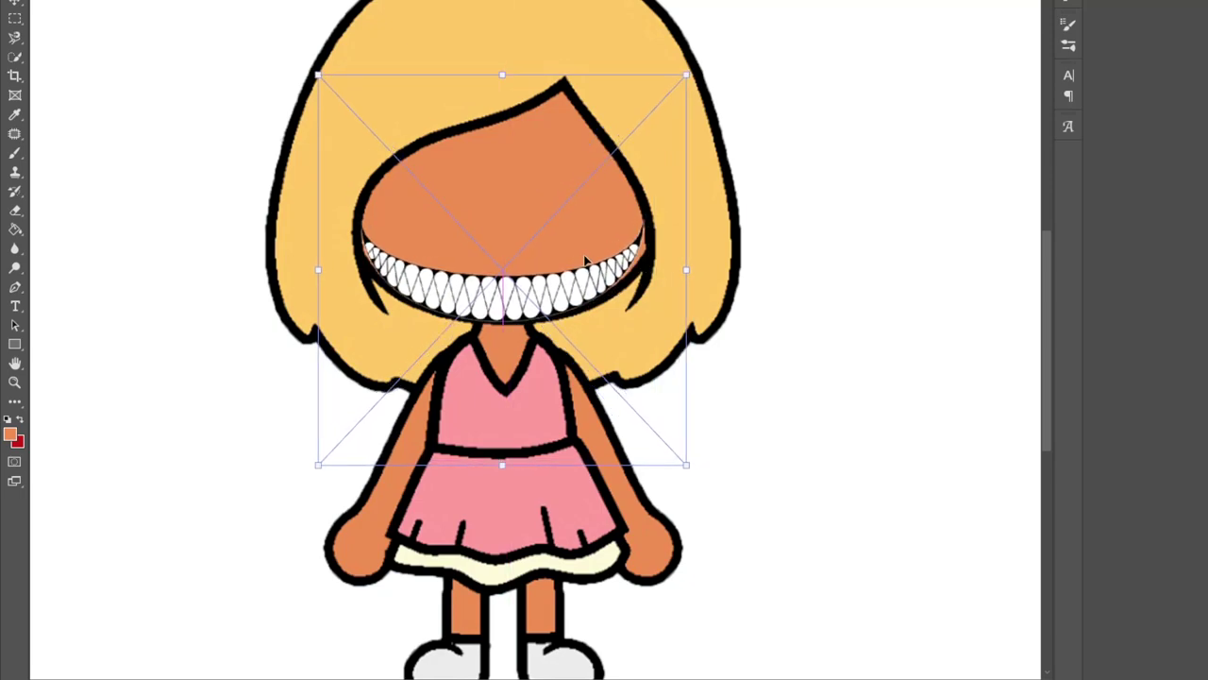
{"action": "left_click_drag", "start_coordinate": [685, 269], "coordinate": [691, 269]}
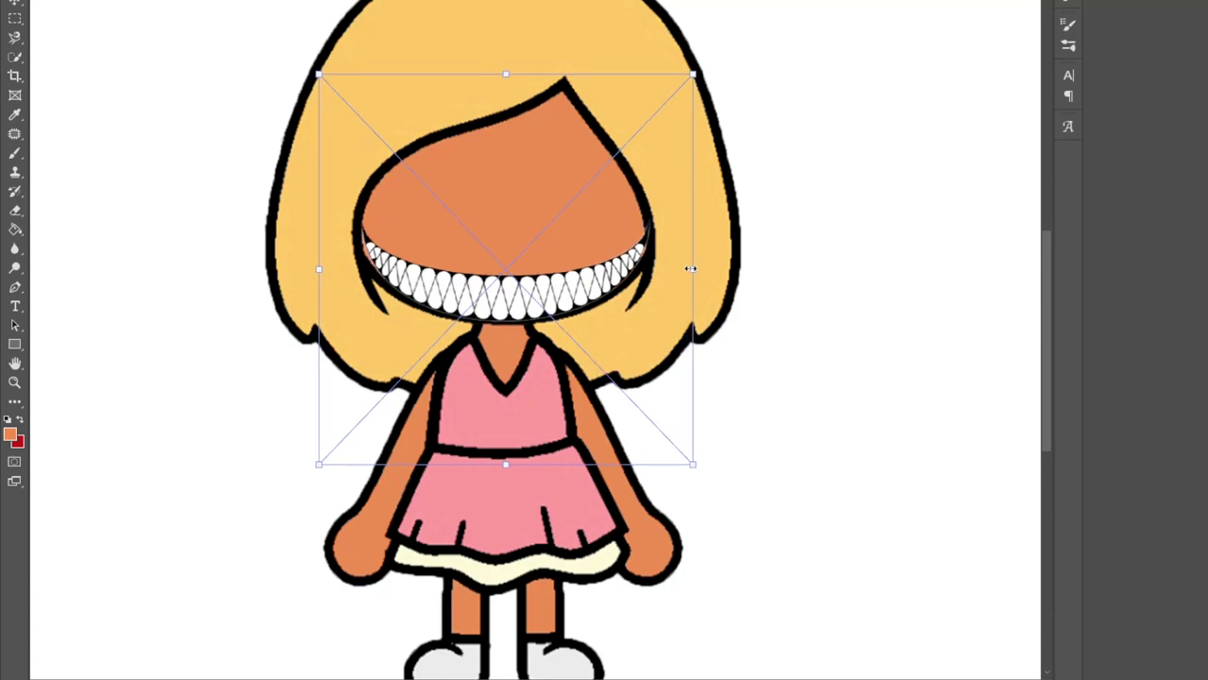
{"action": "key", "text": "Return"}
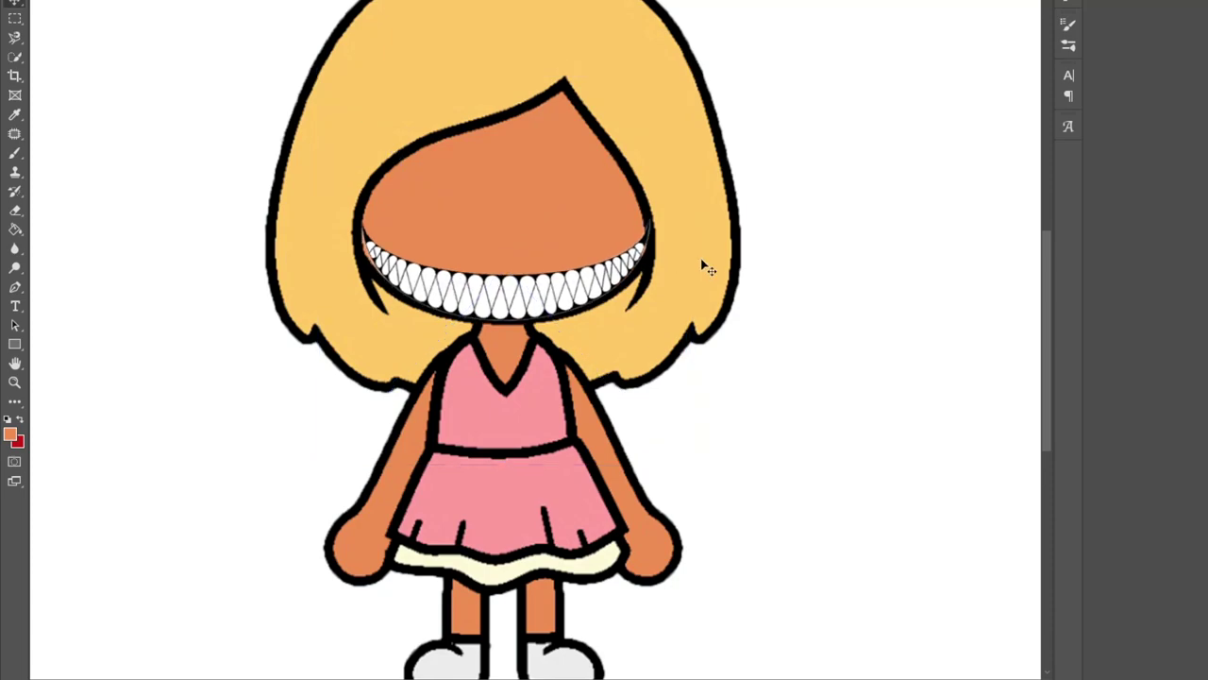
Step: Switch to the Brush tool with black as the foreground colour for shading the grin
{"action": "scroll", "coordinate": [572, 353], "scroll_direction": "down", "scroll_amount": 5}
{"action": "scroll", "coordinate": [482, 477], "scroll_direction": "up", "scroll_amount": 5}
{"action": "left_click", "coordinate": [14, 153]}
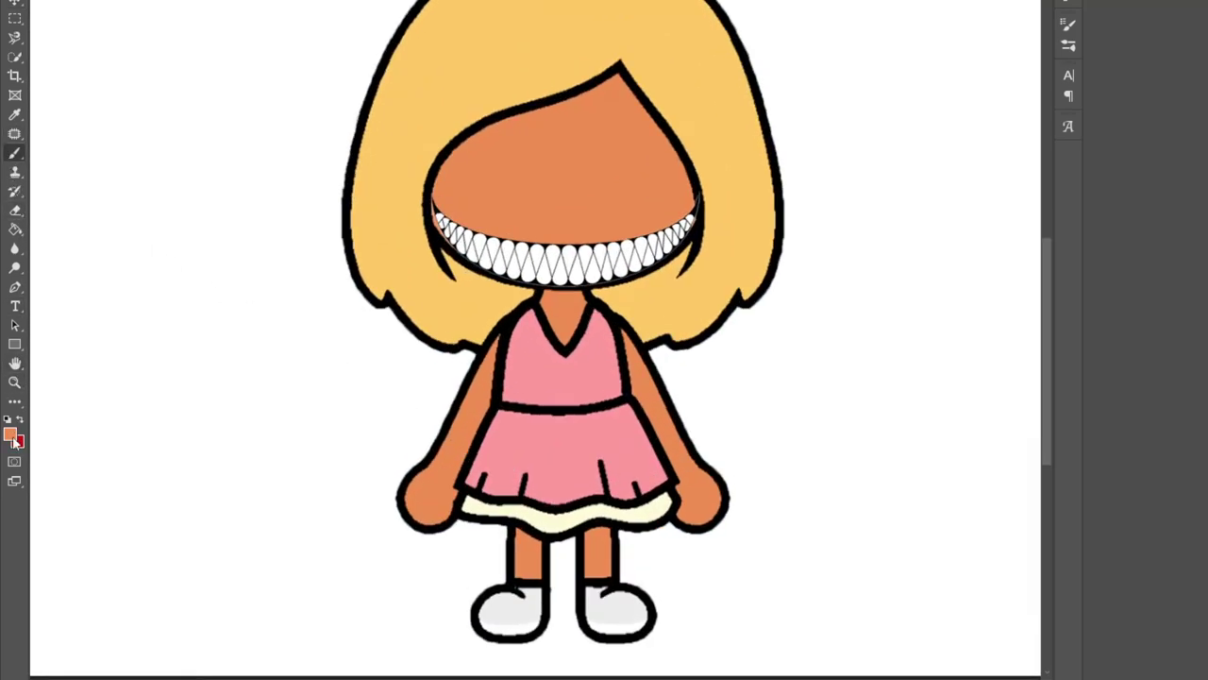
{"action": "key", "text": "i"}
{"action": "key", "text": "b"}
{"action": "key", "text": "ctrl+plus"}
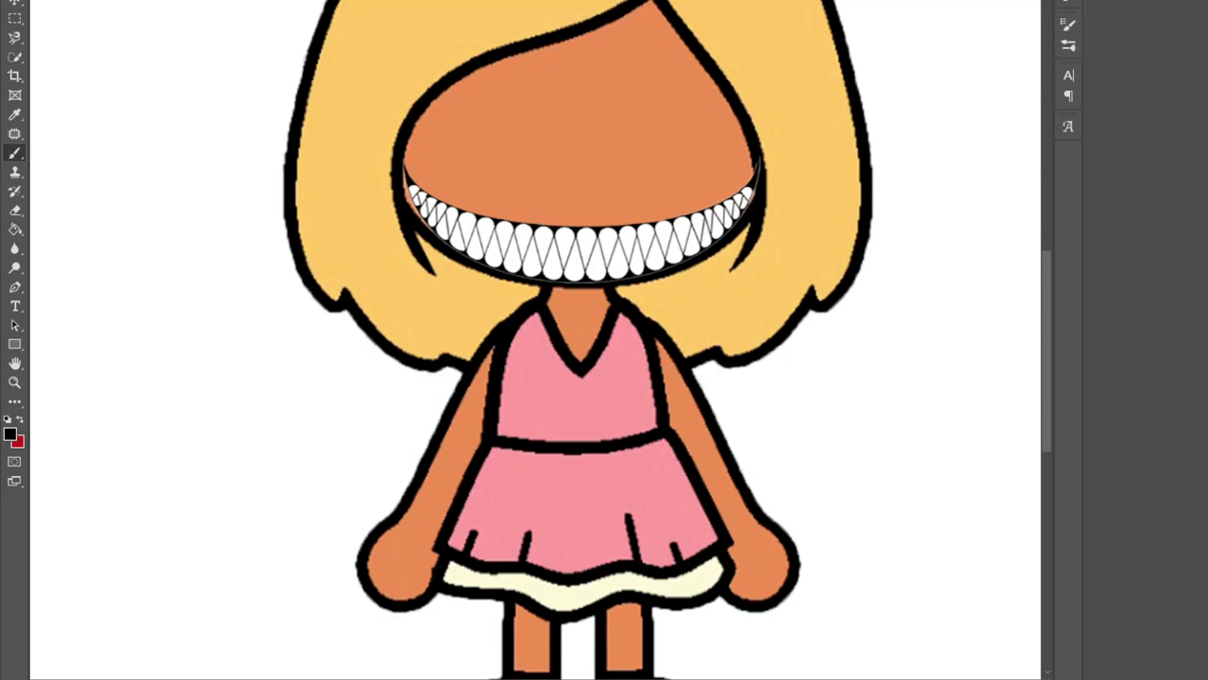
{"action": "left_click", "coordinate": [463, 189]}
{"action": "key", "text": "z"}
{"action": "key", "text": "ctrl+z"}
{"action": "key", "text": "b"}
{"action": "scroll", "coordinate": [491, 230], "scroll_direction": "up", "scroll_amount": 1}
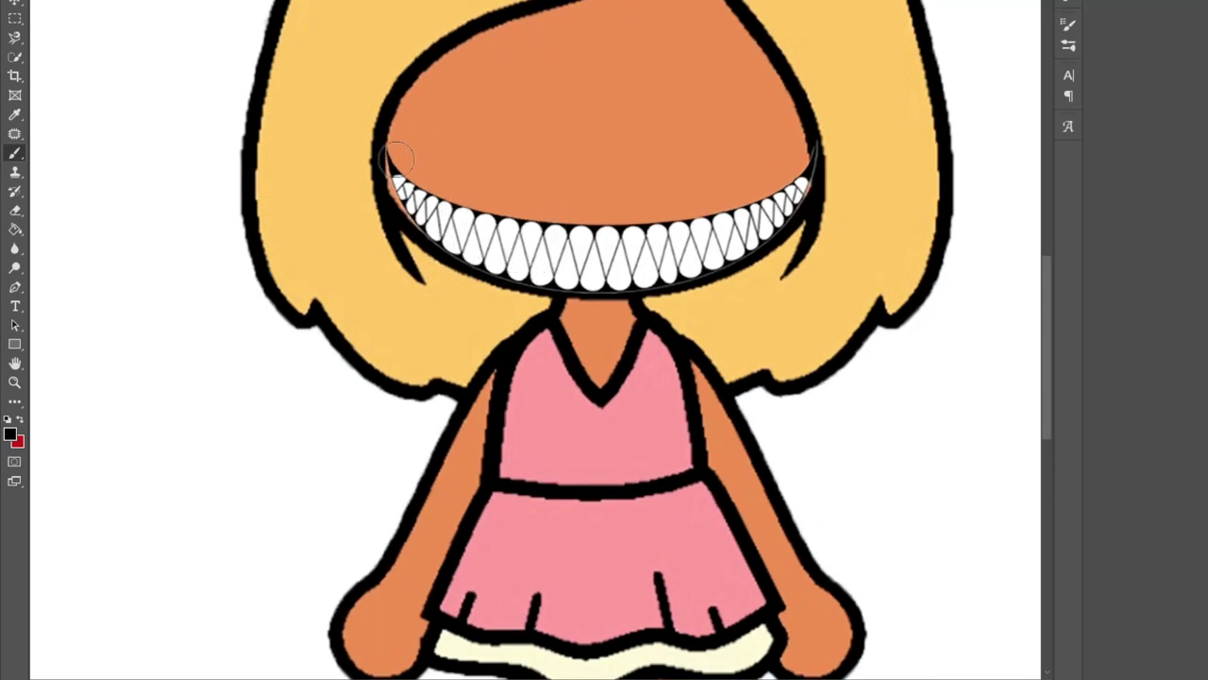
{"action": "left_click_drag", "start_coordinate": [404, 151], "coordinate": [399, 176]}
{"action": "key", "text": "ctrl+z"}
Step: Paint soft black shading along the upper edge of the teeth from one corner of the grin to the other
{"action": "mouse_move", "coordinate": [422, 219]}
{"action": "left_mouse_down"}
{"action": "mouse_move", "coordinate": [466, 240]}
{"action": "mouse_move", "coordinate": [440, 219]}
{"action": "mouse_move", "coordinate": [609, 243]}
{"action": "mouse_move", "coordinate": [760, 220]}
{"action": "mouse_move", "coordinate": [798, 189]}
{"action": "left_mouse_up"}
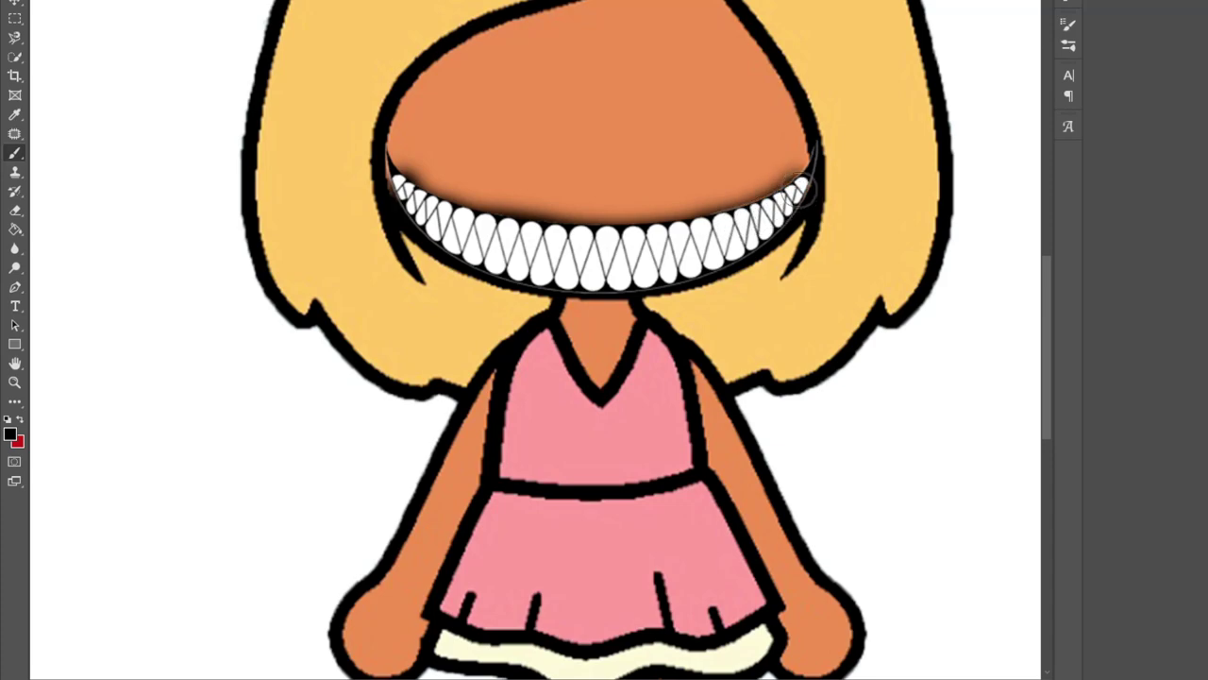
{"action": "key", "text": "bracketleft"}
{"action": "left_click", "coordinate": [809, 172]}
{"action": "key", "text": "bracketleft"}
Step: Nudge the grin three small steps to the left to centre it within the face outline
{"action": "left_click", "coordinate": [17, 4]}
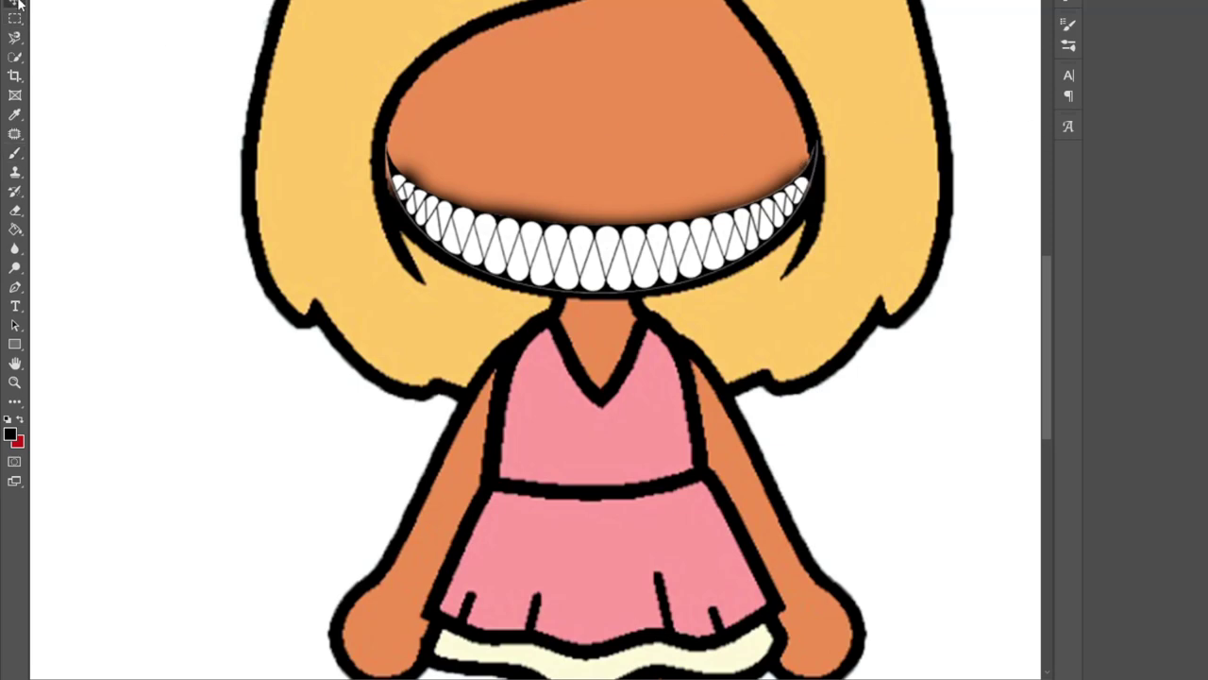
{"action": "key", "text": "Left"}
{"action": "key", "text": "Left"}
{"action": "key", "text": "Left"}
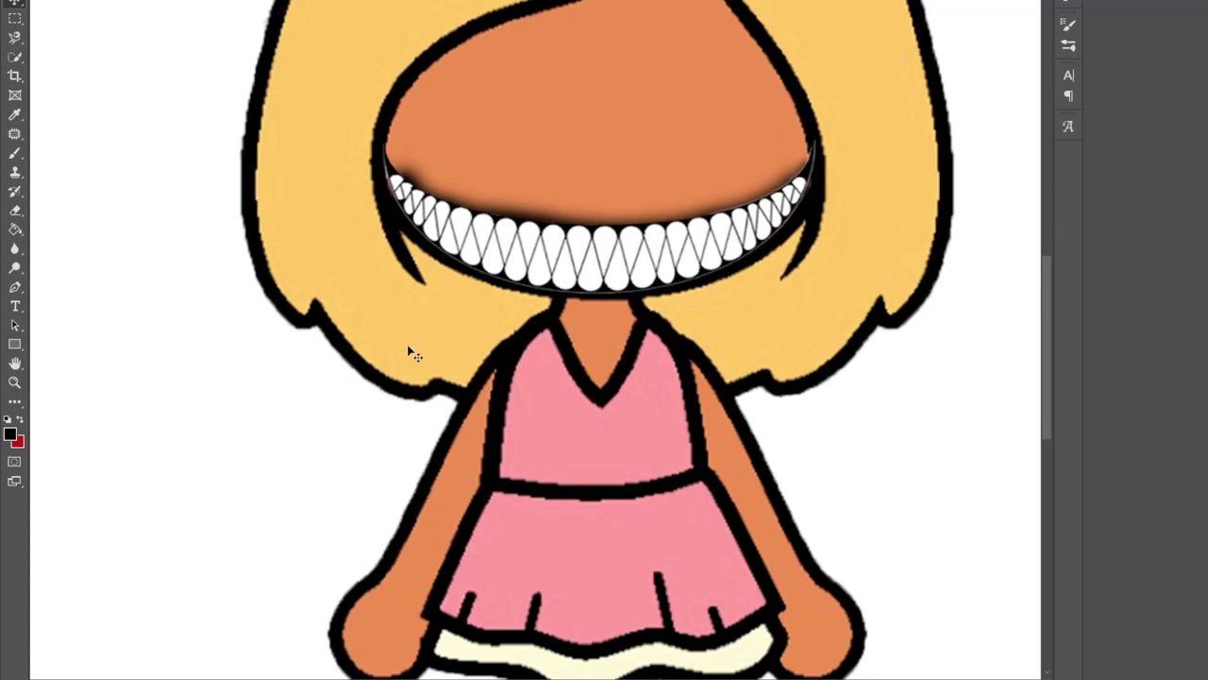
Step: Brush black shading into both corners of the grin to blend them with the face outline
{"action": "scroll", "coordinate": [391, 325], "scroll_direction": "down", "scroll_amount": 5}
{"action": "scroll", "coordinate": [441, 362], "scroll_direction": "up", "scroll_amount": 4}
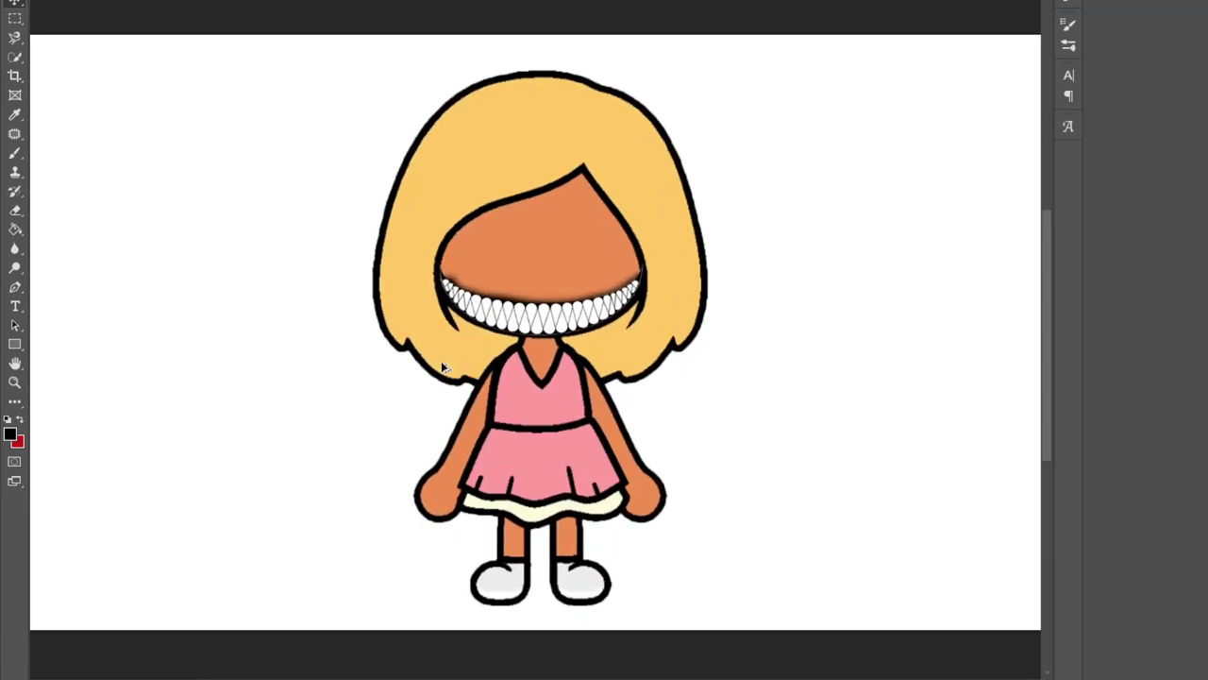
{"action": "scroll", "coordinate": [441, 360], "scroll_direction": "up", "scroll_amount": 2}
{"action": "left_click", "coordinate": [15, 152]}
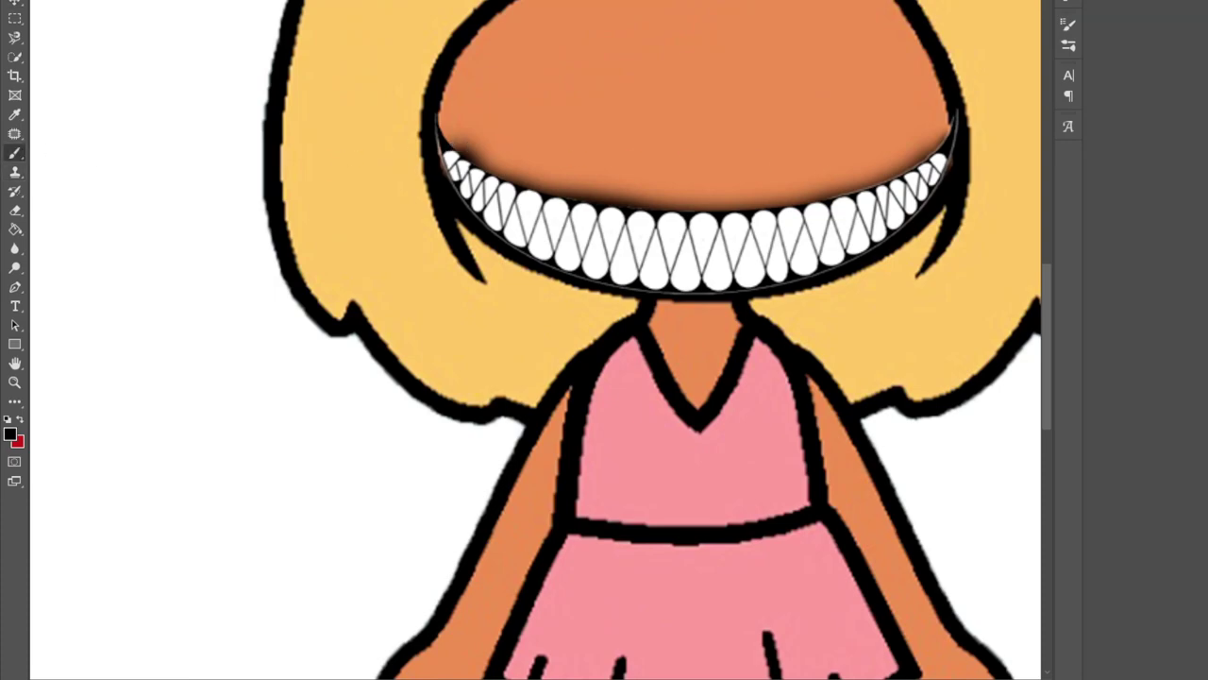
{"action": "mouse_move", "coordinate": [429, 138]}
{"action": "left_mouse_down"}
{"action": "mouse_move", "coordinate": [437, 130]}
{"action": "mouse_move", "coordinate": [470, 193]}
{"action": "left_mouse_up"}
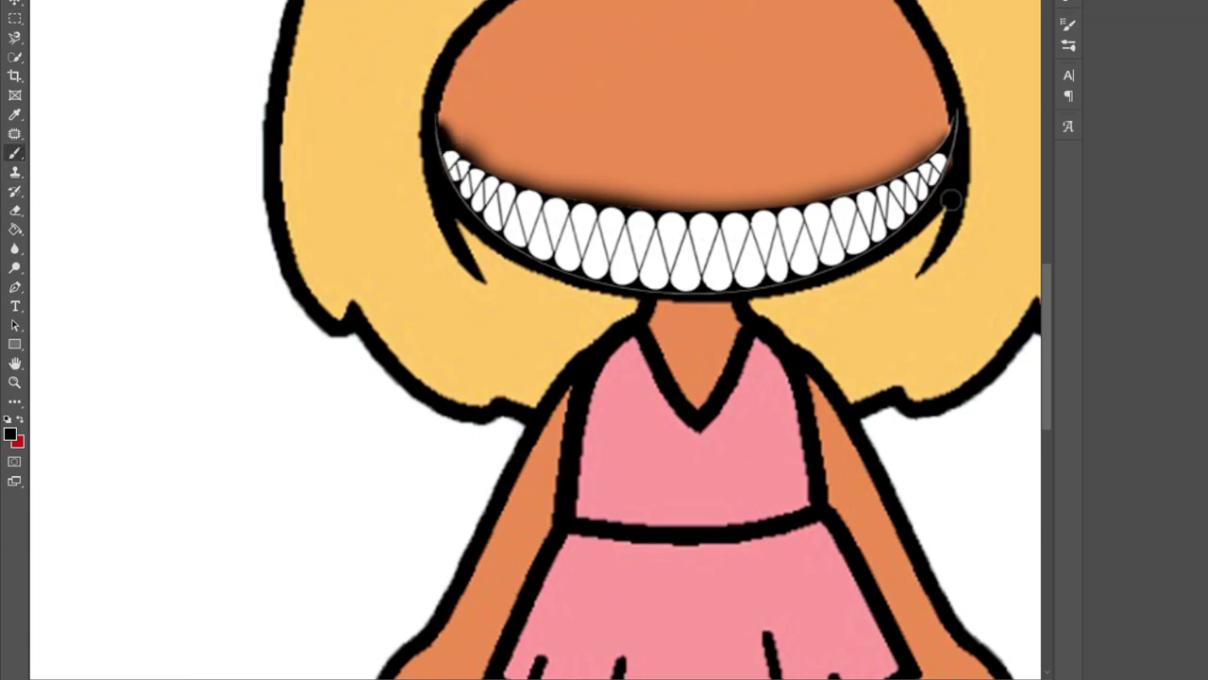
{"action": "left_click_drag", "start_coordinate": [953, 127], "coordinate": [928, 195]}
Step: Paste the red iris image with the checkered background over the character
{"action": "scroll", "coordinate": [925, 192], "scroll_direction": "down", "scroll_amount": 2}
{"action": "scroll", "coordinate": [922, 192], "scroll_direction": "down", "scroll_amount": 3}
{"action": "scroll", "coordinate": [645, 283], "scroll_direction": "up", "scroll_amount": 3}
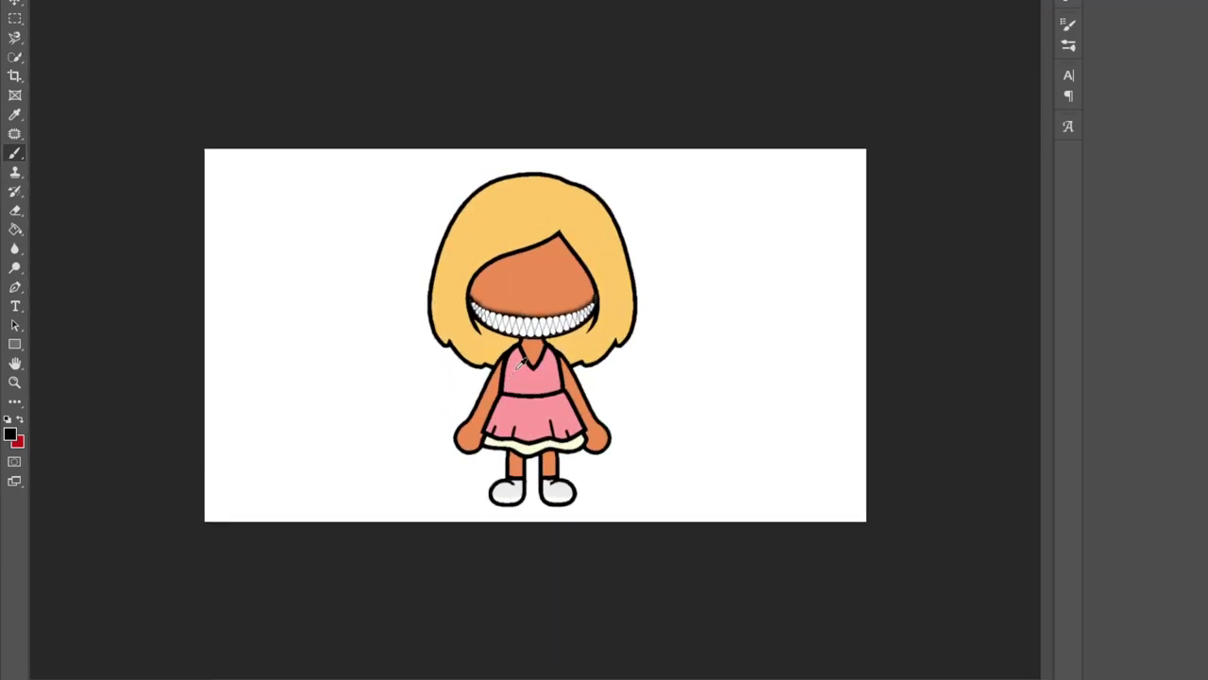
{"action": "scroll", "coordinate": [531, 330], "scroll_direction": "up", "scroll_amount": 2}
{"action": "scroll", "coordinate": [627, 279], "scroll_direction": "down", "scroll_amount": 2}
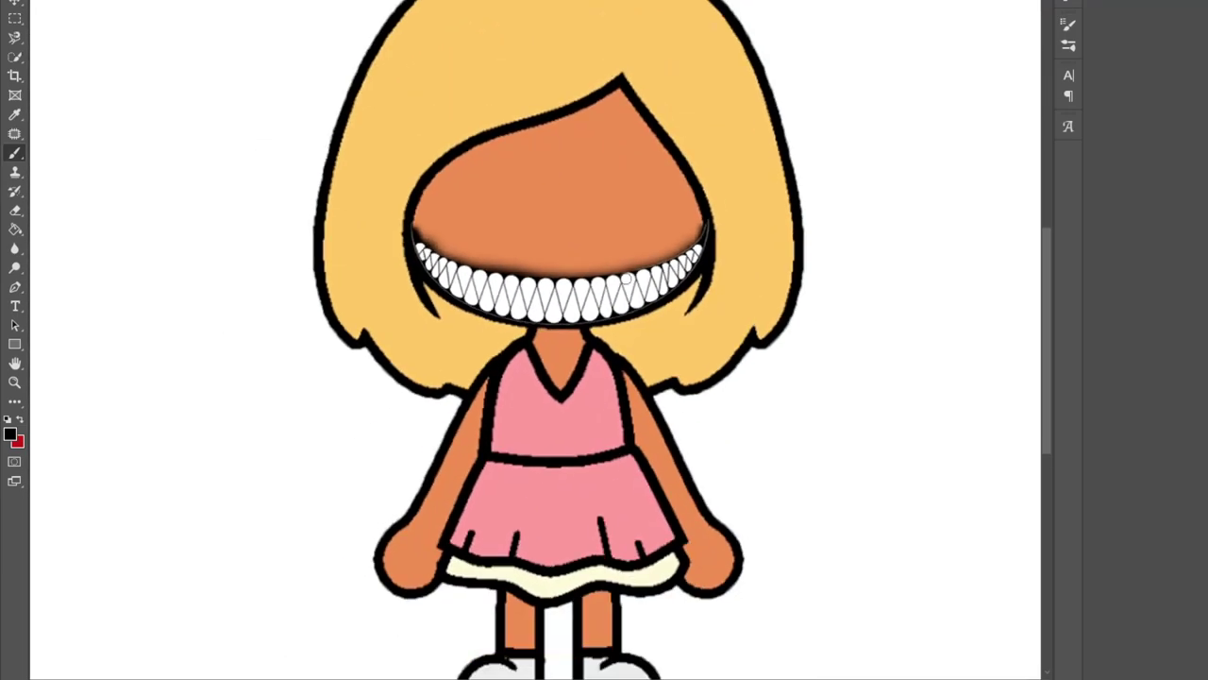
{"action": "key", "text": "ctrl+v"}
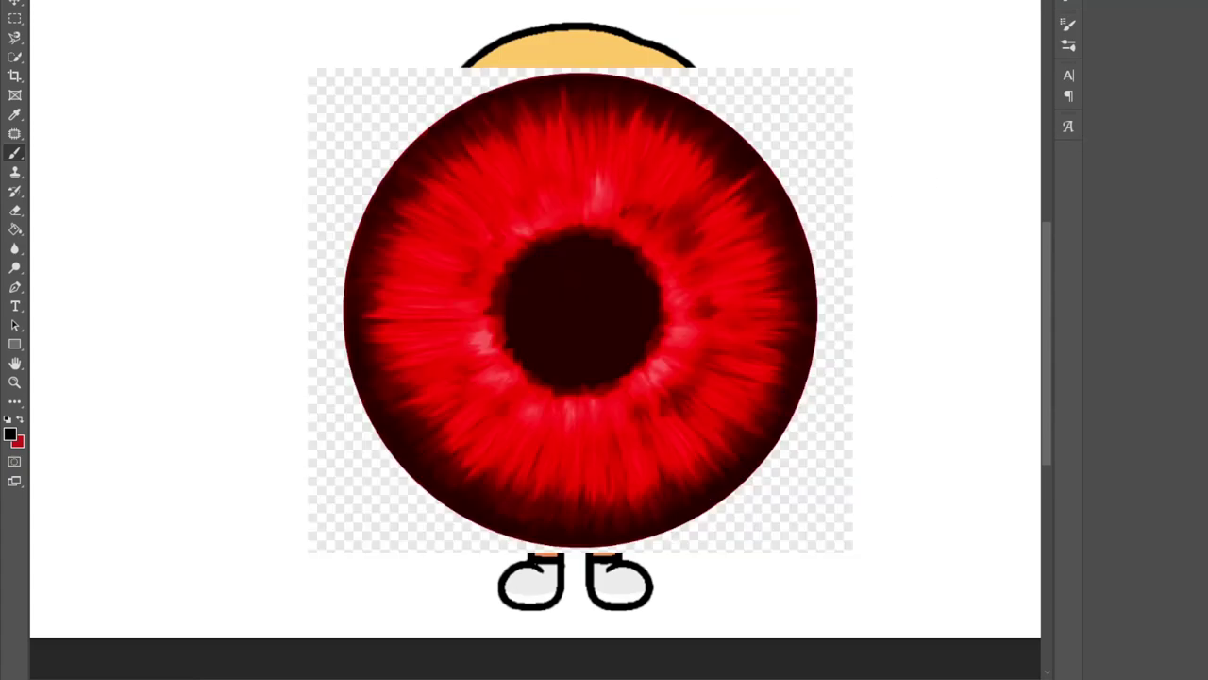
Step: Quick-select the red iris, copy it to its own layer and remove the original with its checkered background
{"action": "left_click", "coordinate": [14, 59]}
{"action": "mouse_move", "coordinate": [573, 179]}
{"action": "left_mouse_down"}
{"action": "mouse_move", "coordinate": [527, 184]}
{"action": "mouse_move", "coordinate": [512, 163]}
{"action": "mouse_move", "coordinate": [418, 222]}
{"action": "mouse_move", "coordinate": [417, 350]}
{"action": "mouse_move", "coordinate": [497, 432]}
{"action": "mouse_move", "coordinate": [565, 456]}
{"action": "mouse_move", "coordinate": [609, 398]}
{"action": "left_mouse_up"}
{"action": "key", "text": "ctrl+j"}
{"action": "key", "text": "Delete"}
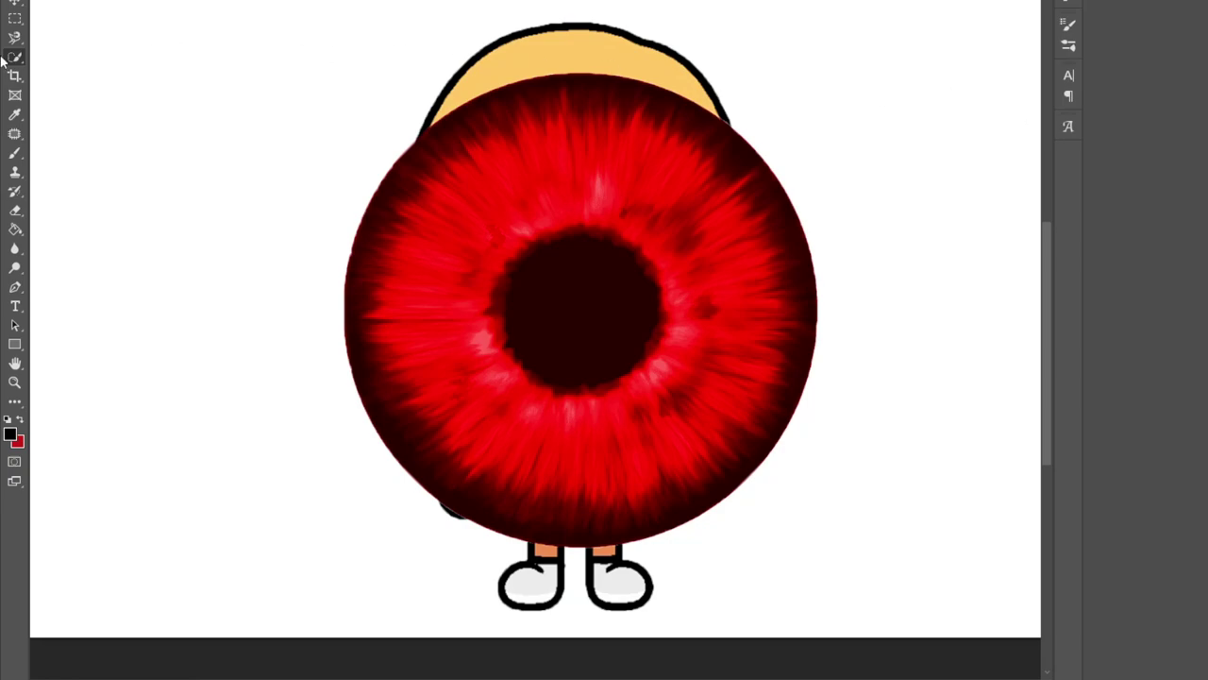
Step: Scale the red iris down to a small eye and place it on the left side of the face
{"action": "key", "text": "v"}
{"action": "key", "text": "ctrl+t"}
{"action": "left_click_drag", "start_coordinate": [577, 76], "coordinate": [550, 213]}
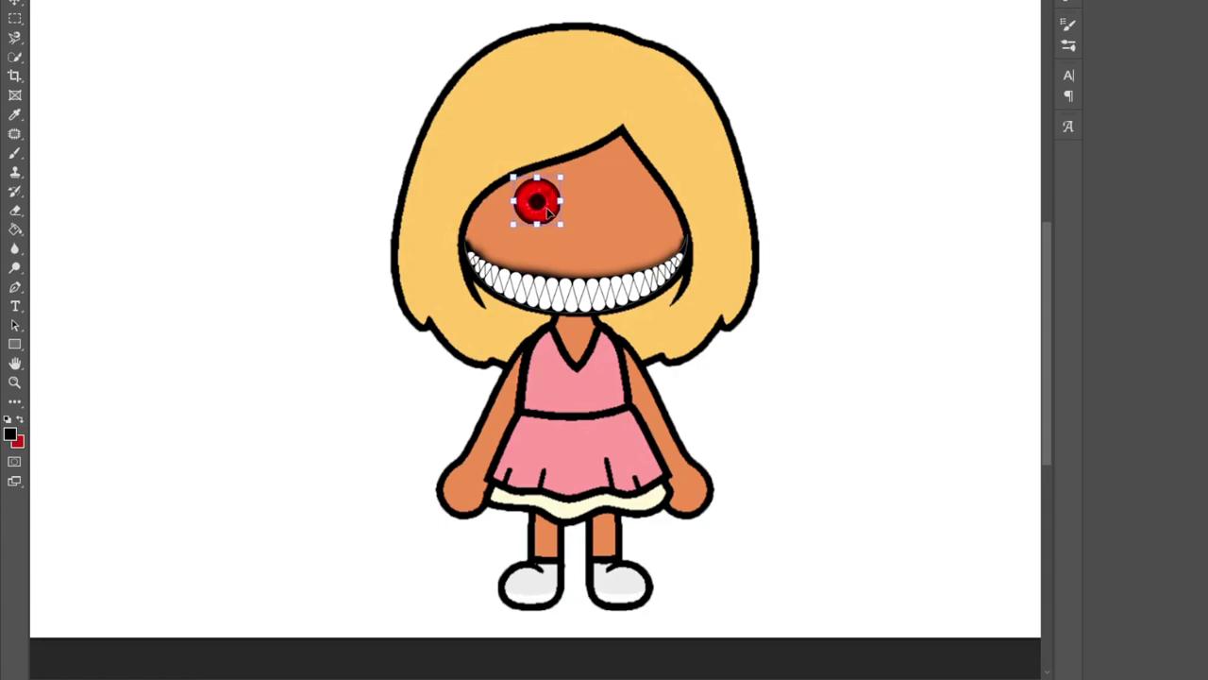
{"action": "key", "text": "Return"}
Step: Duplicate the iris onto the right side of the face and enlarge both irises to nearly equal size
{"action": "left_click_drag", "start_coordinate": [539, 204], "coordinate": [627, 201], "text": "alt"}
{"action": "key", "text": "Return"}
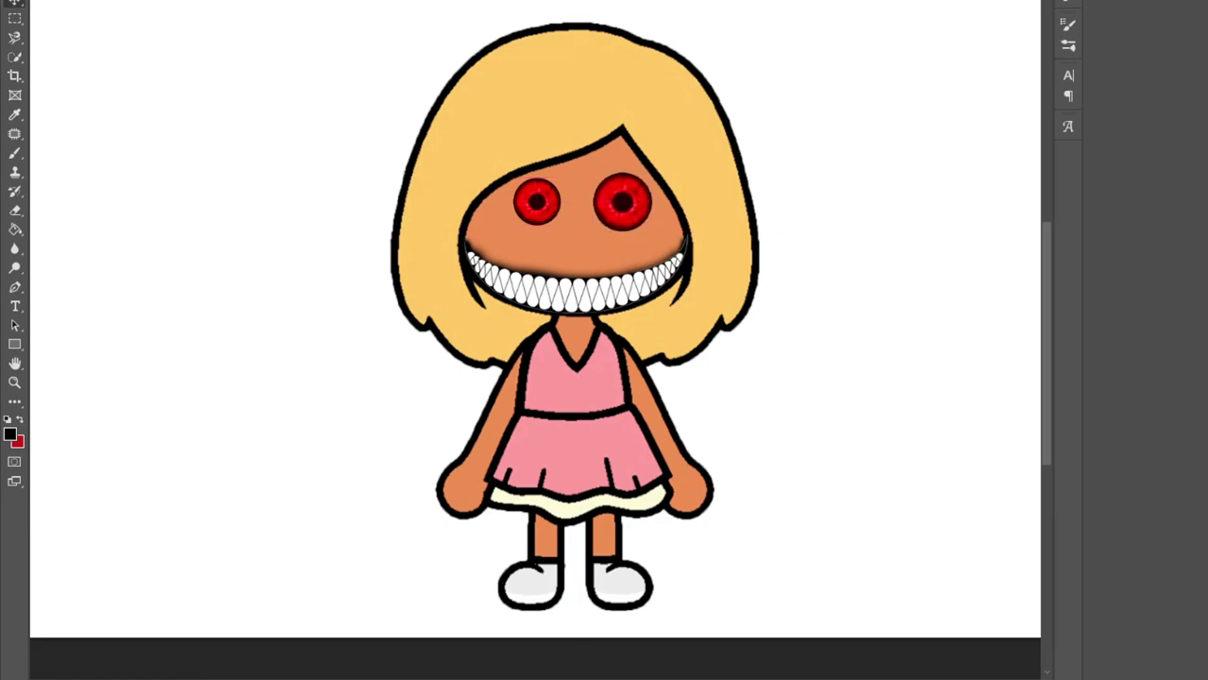
{"action": "key", "text": "ctrl+t"}
{"action": "left_click_drag", "start_coordinate": [507, 225], "coordinate": [534, 210]}
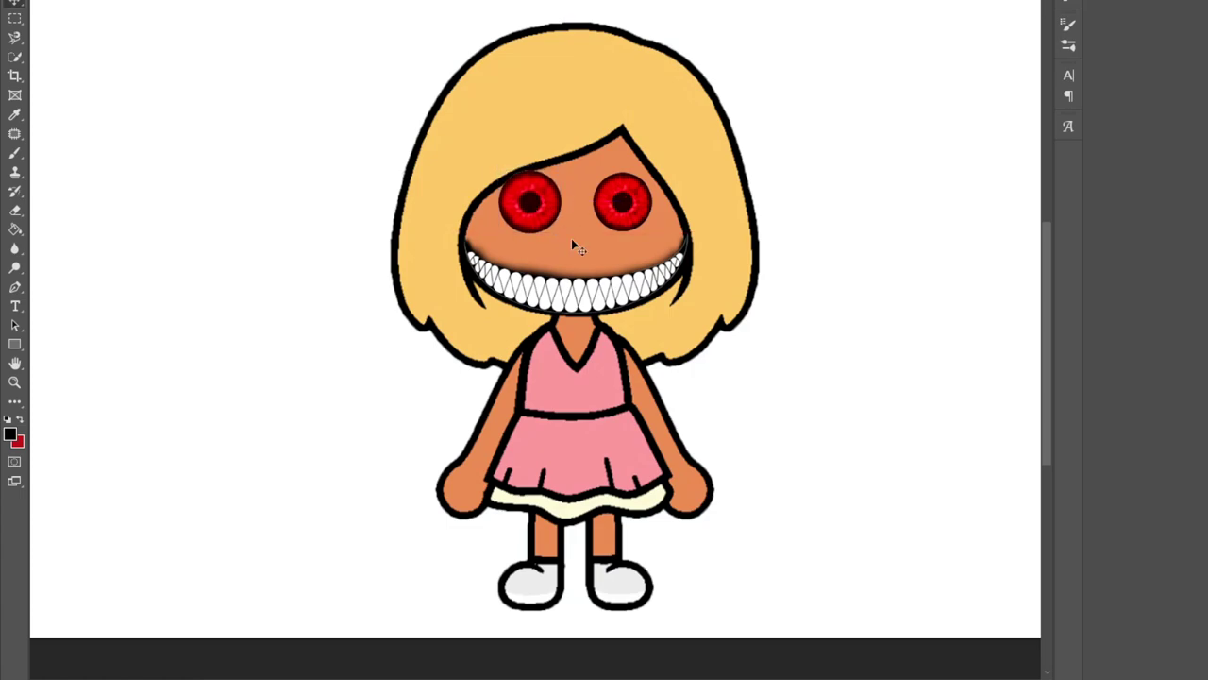
{"action": "scroll", "coordinate": [477, 157], "scroll_direction": "up", "scroll_amount": 5}
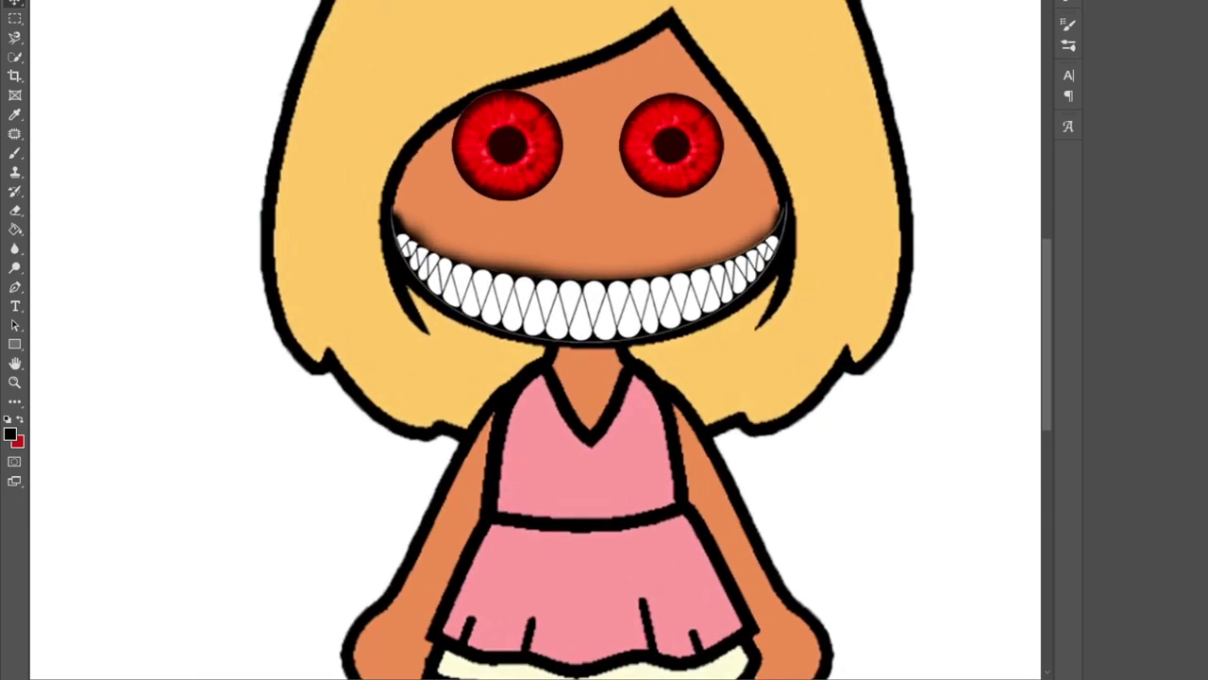
{"action": "left_click", "coordinate": [15, 209]}
{"action": "scroll", "coordinate": [463, 123], "scroll_direction": "up", "scroll_amount": 4}
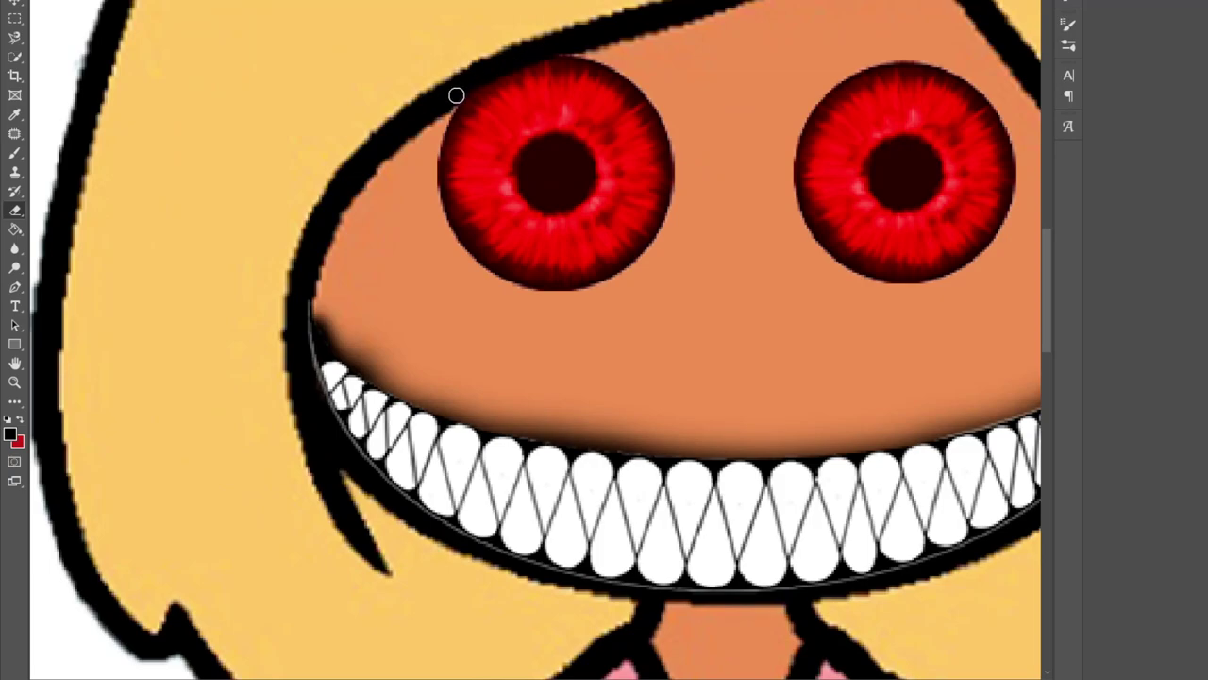
{"action": "scroll", "coordinate": [508, 63], "scroll_direction": "down", "scroll_amount": 6}
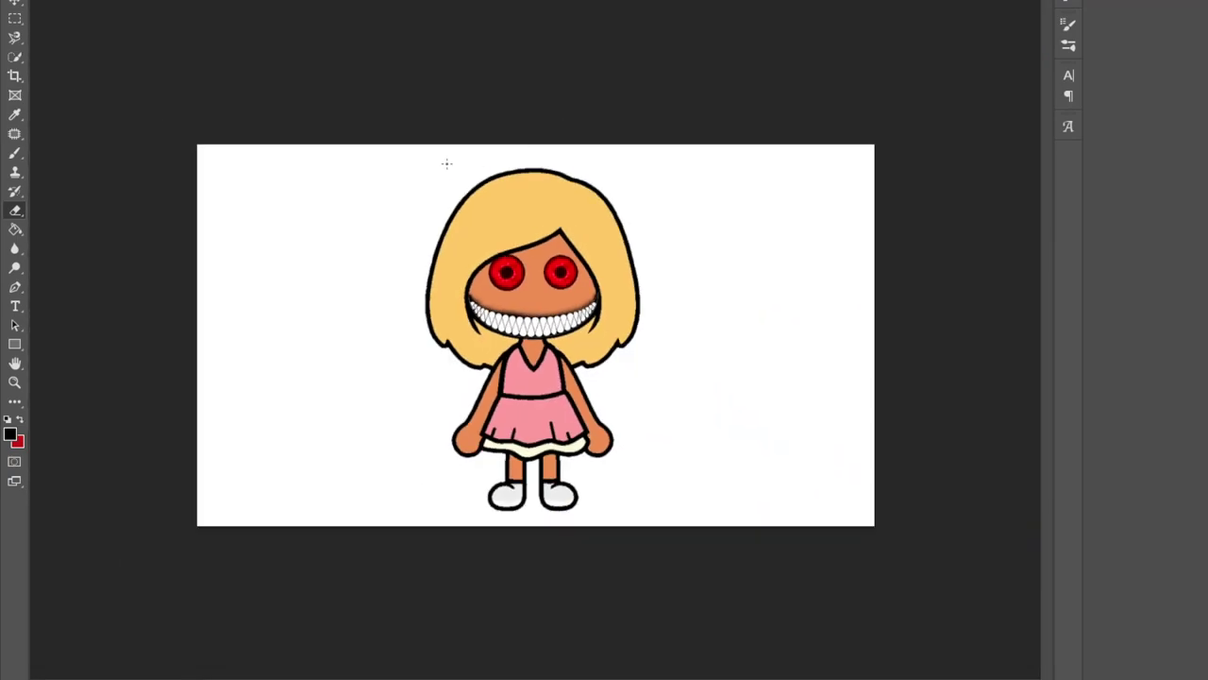
{"action": "scroll", "coordinate": [418, 270], "scroll_direction": "up", "scroll_amount": 4}
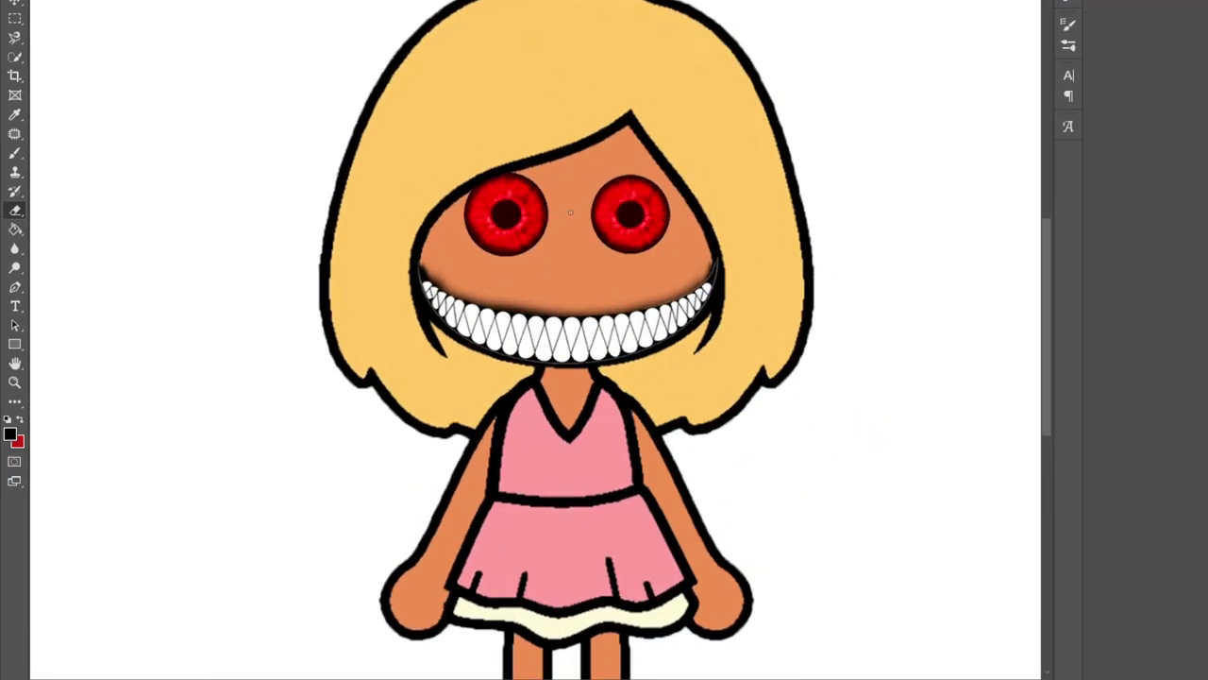
Step: Scale the left iris down slightly to match the right one and nudge it up to align the eyes
{"action": "key", "text": "ctrl+t"}
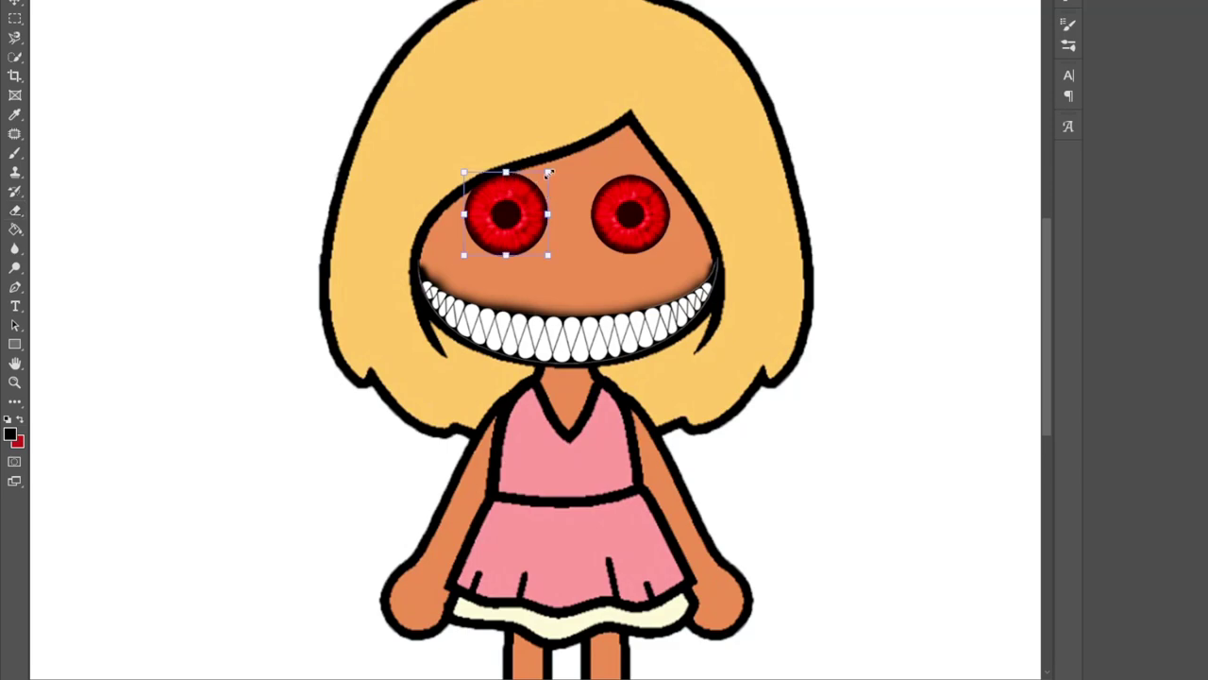
{"action": "left_click_drag", "start_coordinate": [548, 174], "coordinate": [543, 177]}
{"action": "key", "text": "Return"}
{"action": "key", "text": "e"}
{"action": "key", "text": "v"}
{"action": "key", "text": "Up"}
{"action": "key", "text": "Up"}
{"action": "key", "text": "Up"}
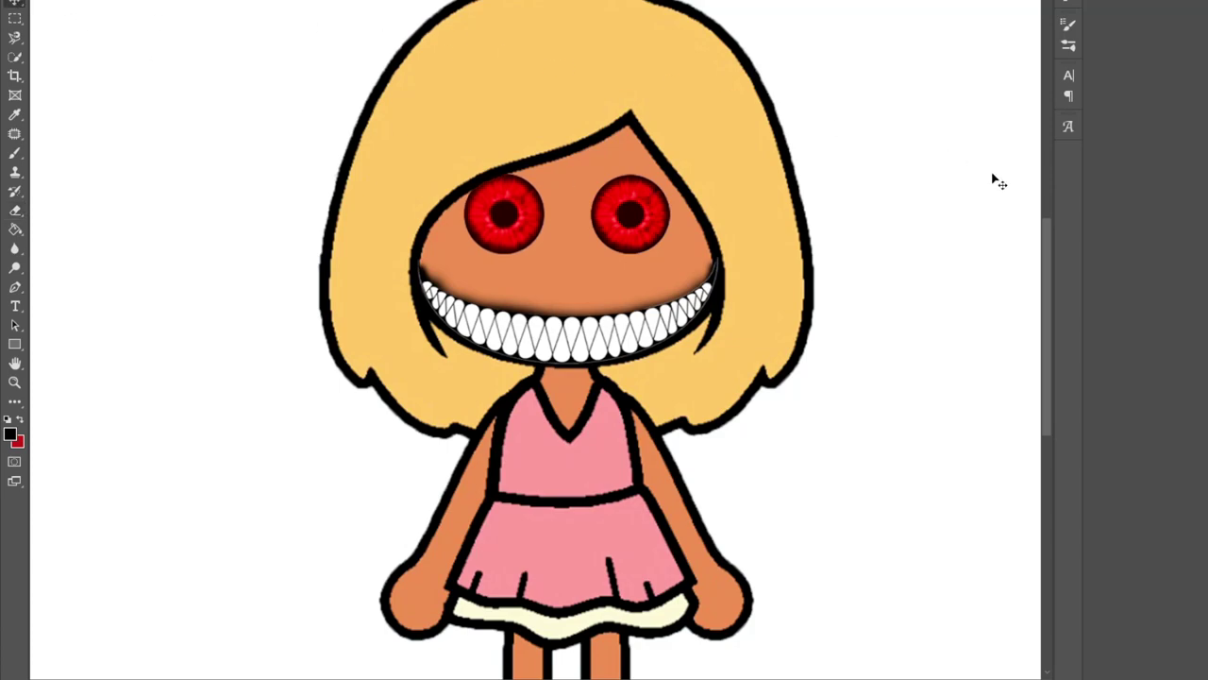
Step: Brush two short vertical black nostril lines side by side between the eyes and the grin
{"action": "scroll", "coordinate": [733, 221], "scroll_direction": "down", "scroll_amount": 3}
{"action": "scroll", "coordinate": [604, 311], "scroll_direction": "up", "scroll_amount": 3}
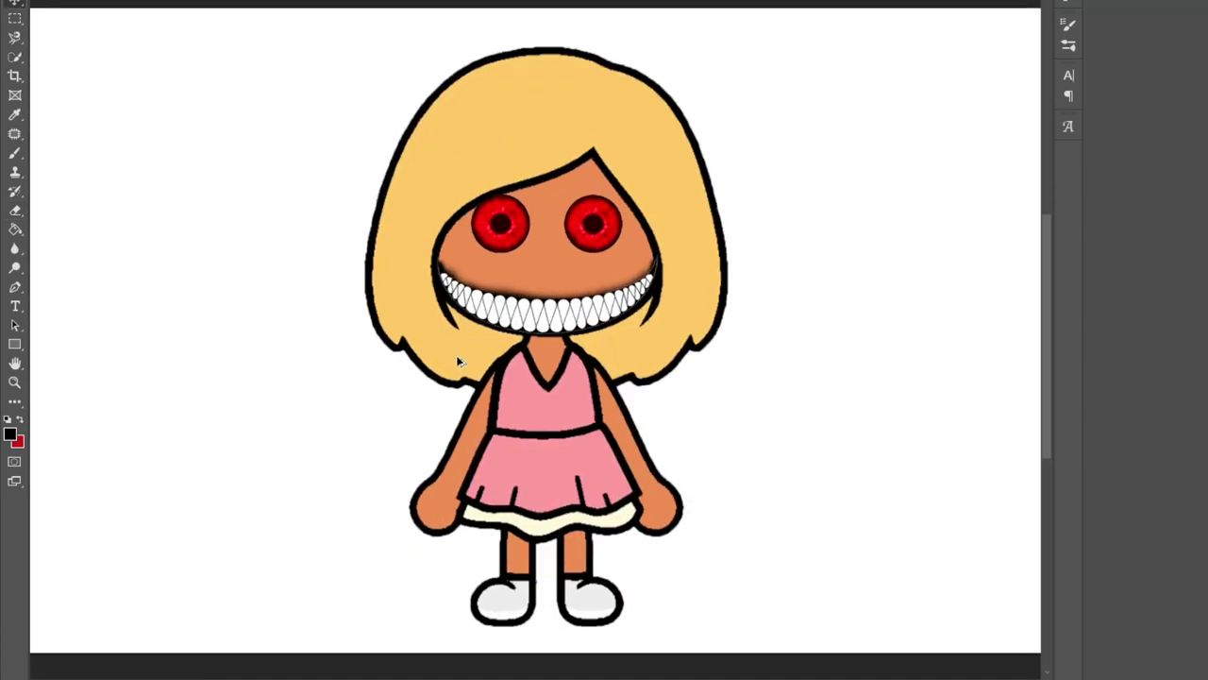
{"action": "scroll", "coordinate": [671, 309], "scroll_direction": "up", "scroll_amount": 2}
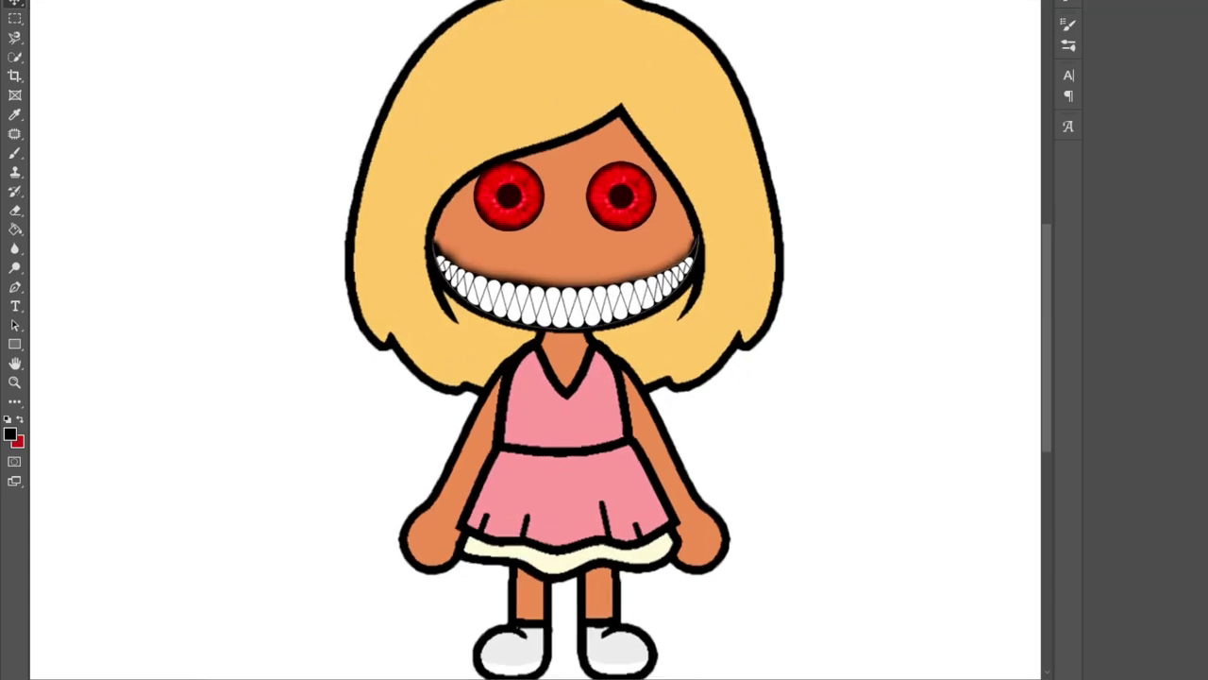
{"action": "left_click", "coordinate": [16, 153]}
{"action": "scroll", "coordinate": [580, 277], "scroll_direction": "up", "scroll_amount": 3}
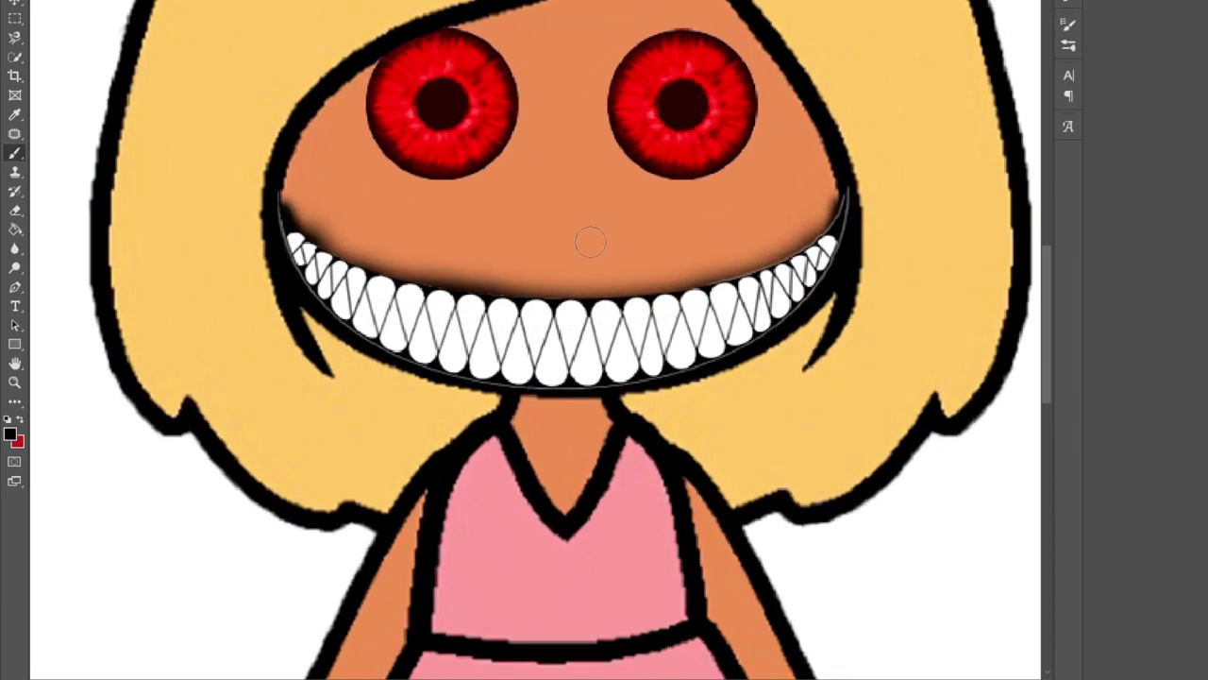
{"action": "left_click_drag", "start_coordinate": [546, 169], "coordinate": [547, 213]}
{"action": "key", "text": "ctrl+z"}
{"action": "left_click_drag", "start_coordinate": [546, 168], "coordinate": [547, 210]}
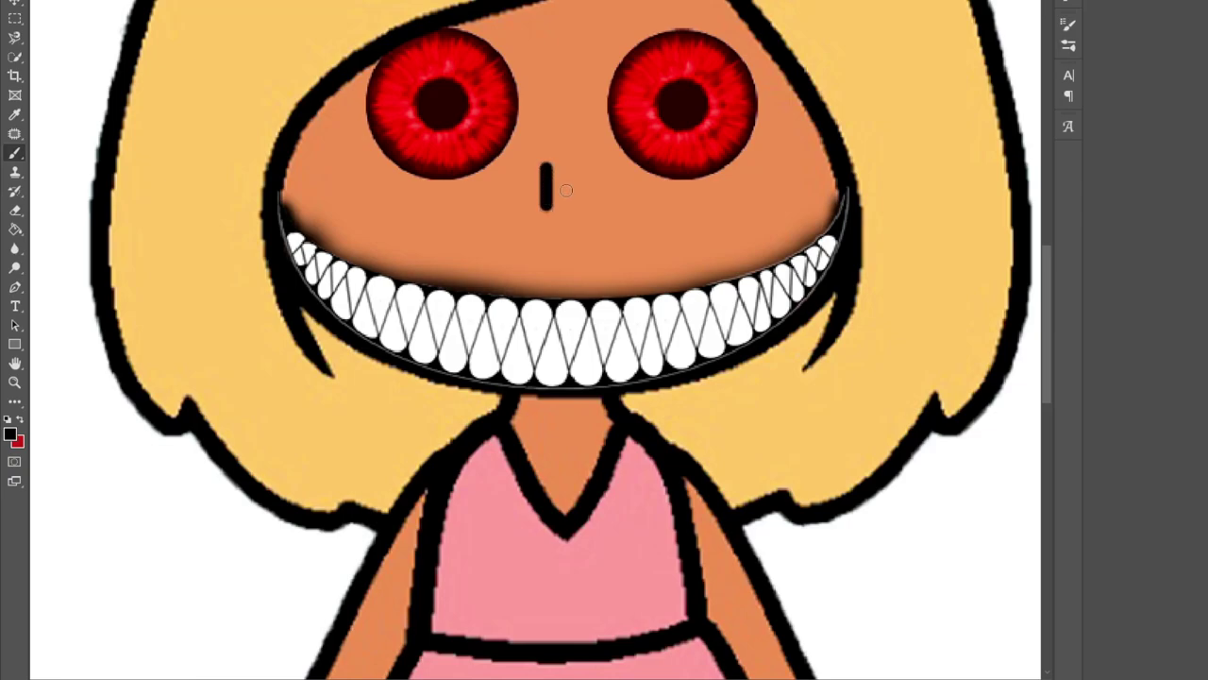
{"action": "left_click_drag", "start_coordinate": [573, 167], "coordinate": [573, 206]}
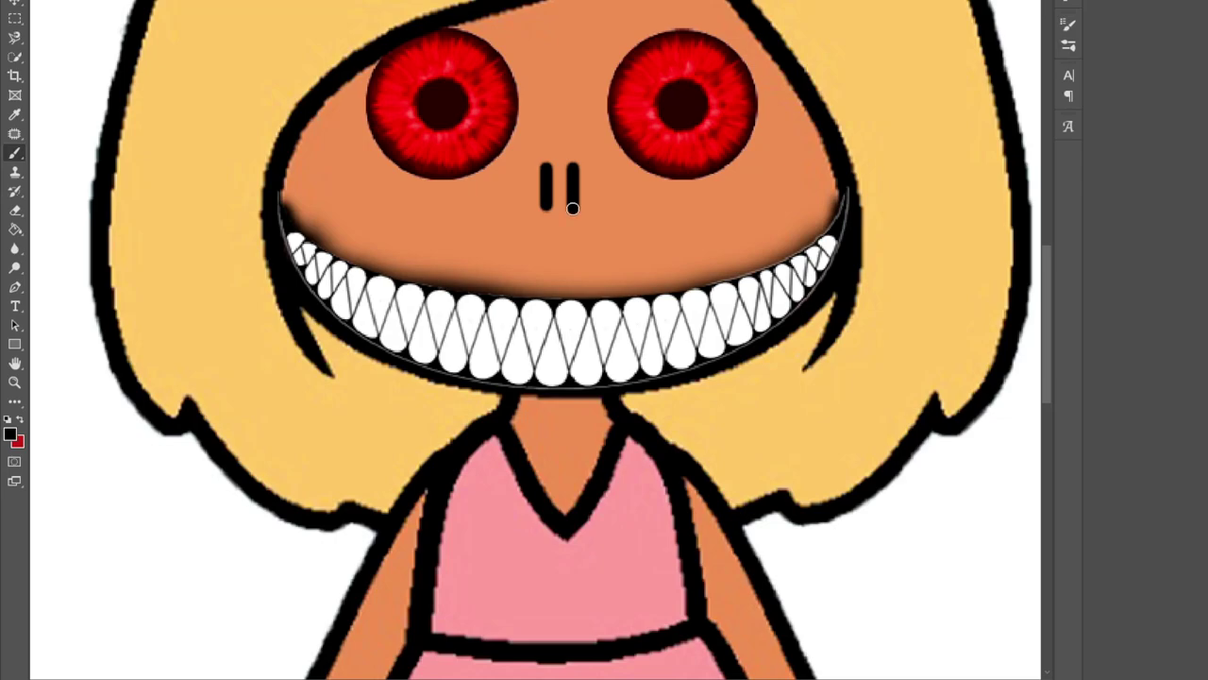
Step: Enlarge the soft black brush to about the iris size and paint dark shadows behind both eyes
{"action": "scroll", "coordinate": [573, 207], "scroll_direction": "down", "scroll_amount": 5}
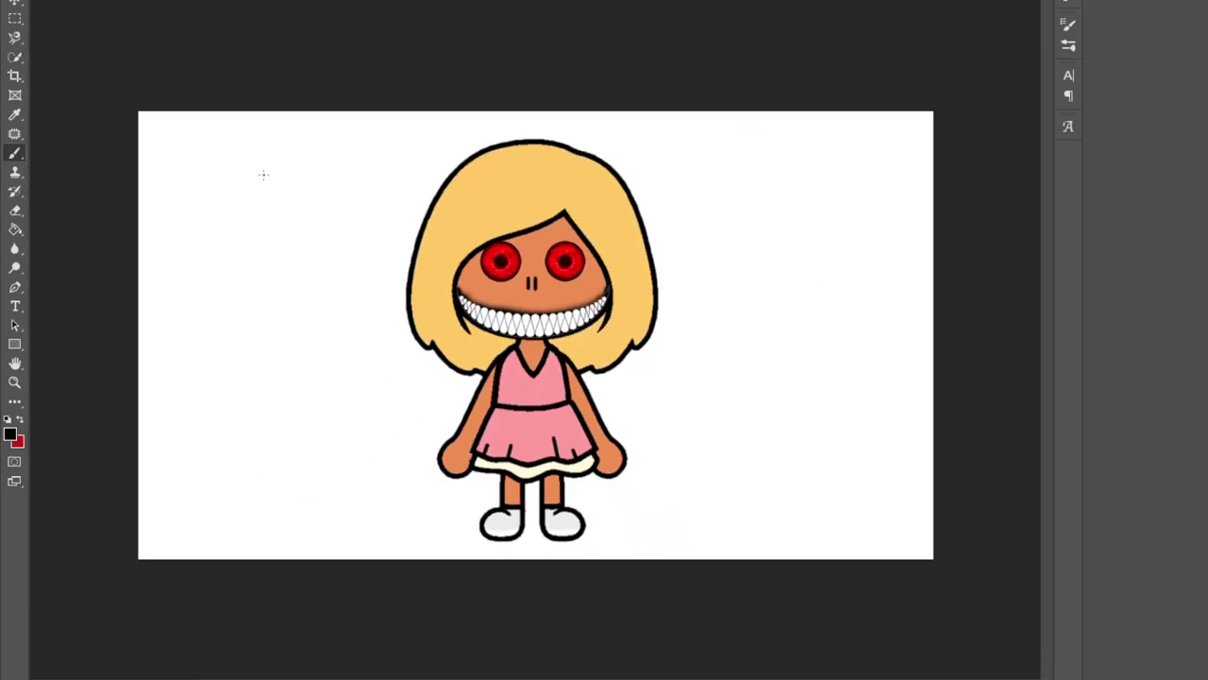
{"action": "key", "text": "v"}
{"action": "left_click", "coordinate": [14, 153]}
{"action": "scroll", "coordinate": [531, 290], "scroll_direction": "up", "scroll_amount": 3}
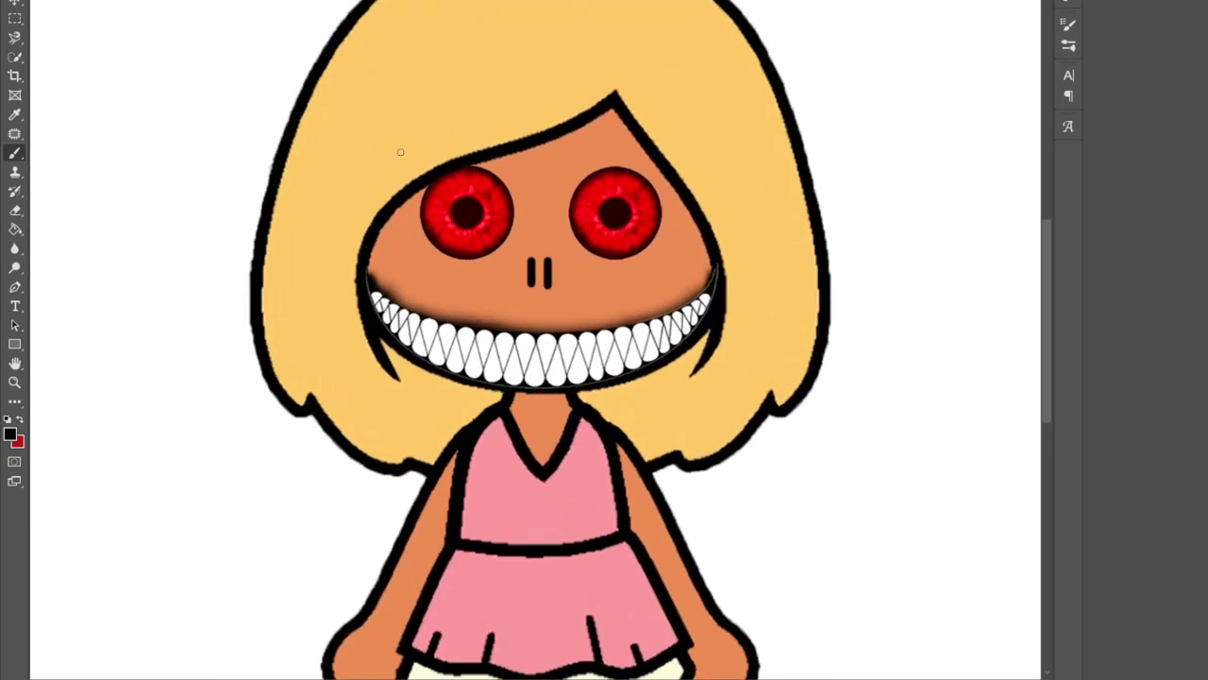
{"action": "key", "text": "bracketright"}
{"action": "key", "text": "bracketright"}
{"action": "key", "text": "bracketright"}
{"action": "key", "text": "bracketright"}
{"action": "key", "text": "bracketright"}
{"action": "key", "text": "bracketright"}
{"action": "key", "text": "bracketright"}
{"action": "key", "text": "bracketright"}
{"action": "left_click", "coordinate": [468, 212]}
{"action": "left_click", "coordinate": [469, 213]}
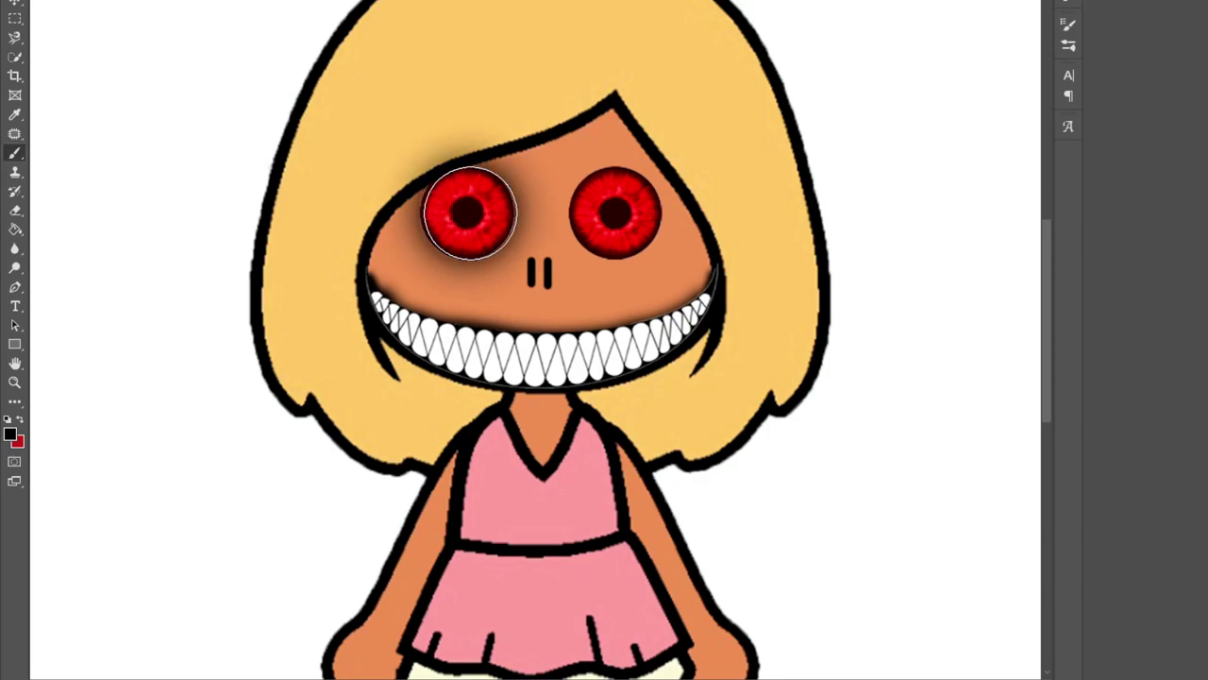
{"action": "left_click_drag", "start_coordinate": [614, 212], "coordinate": [614, 211]}
{"action": "left_click", "coordinate": [467, 213]}
{"action": "left_click", "coordinate": [466, 212]}
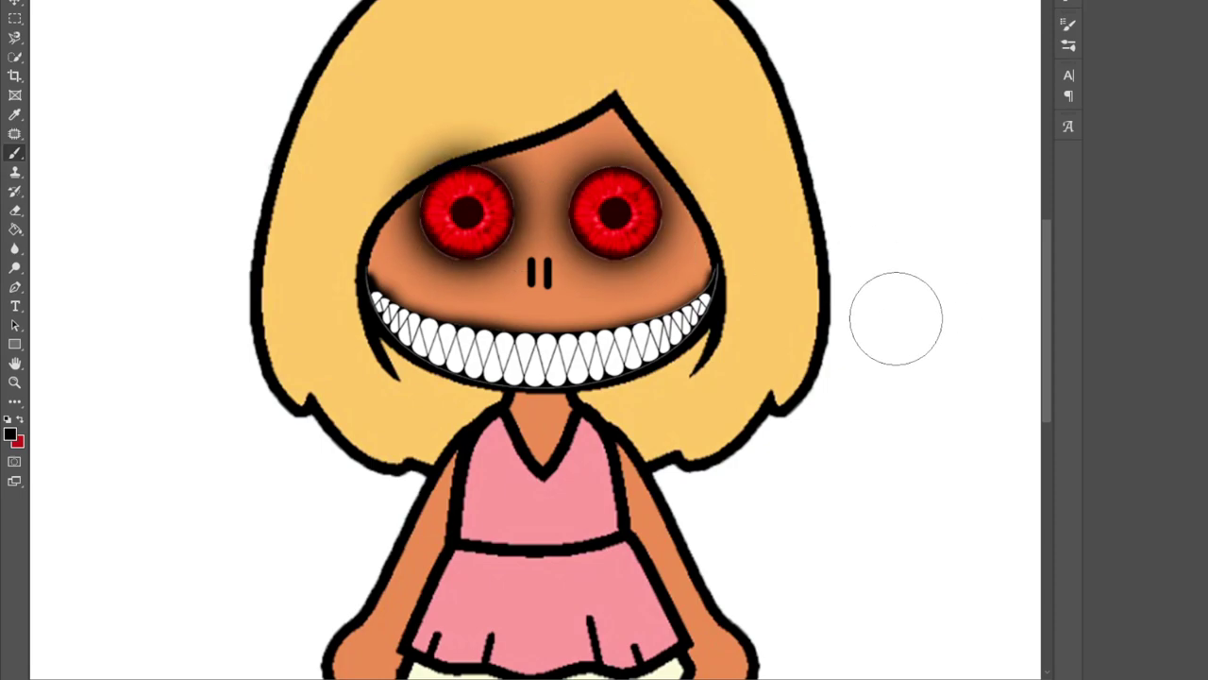
Step: Sample bright red as the painting colour and brush a red glow over the dark shadows around both eyes
{"action": "scroll", "coordinate": [805, 309], "scroll_direction": "down", "scroll_amount": 4}
{"action": "scroll", "coordinate": [543, 363], "scroll_direction": "up", "scroll_amount": 4}
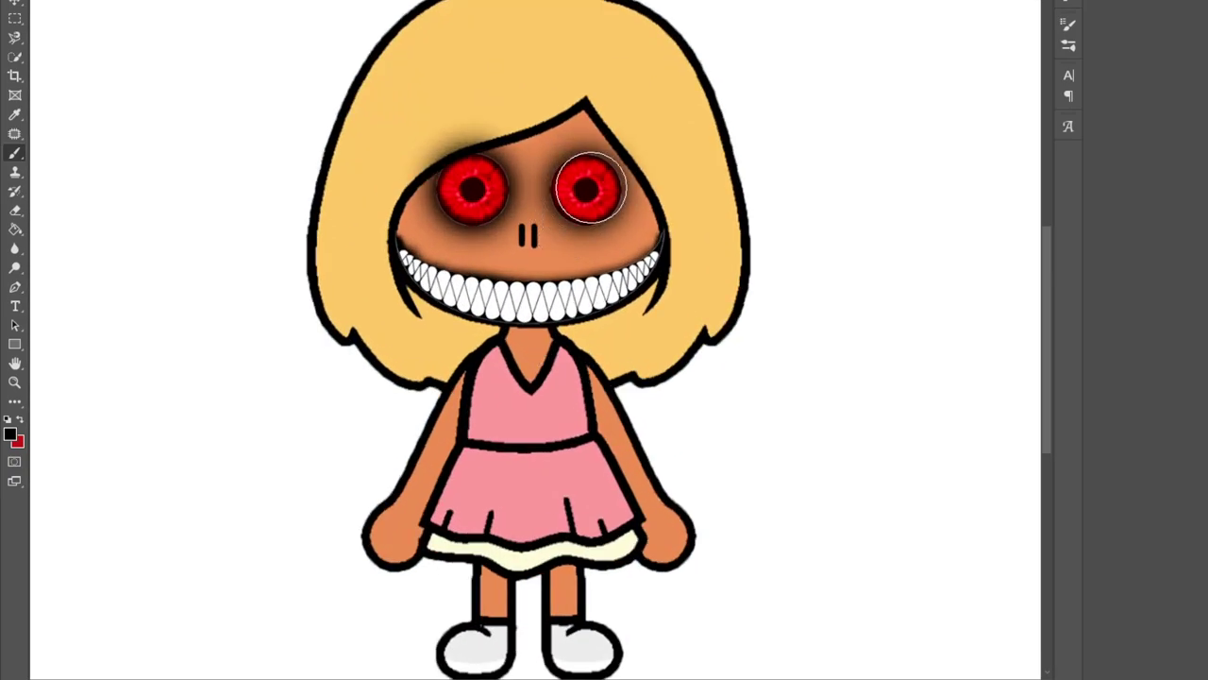
{"action": "scroll", "coordinate": [592, 347], "scroll_direction": "down", "scroll_amount": 2}
{"action": "scroll", "coordinate": [592, 348], "scroll_direction": "down", "scroll_amount": 3}
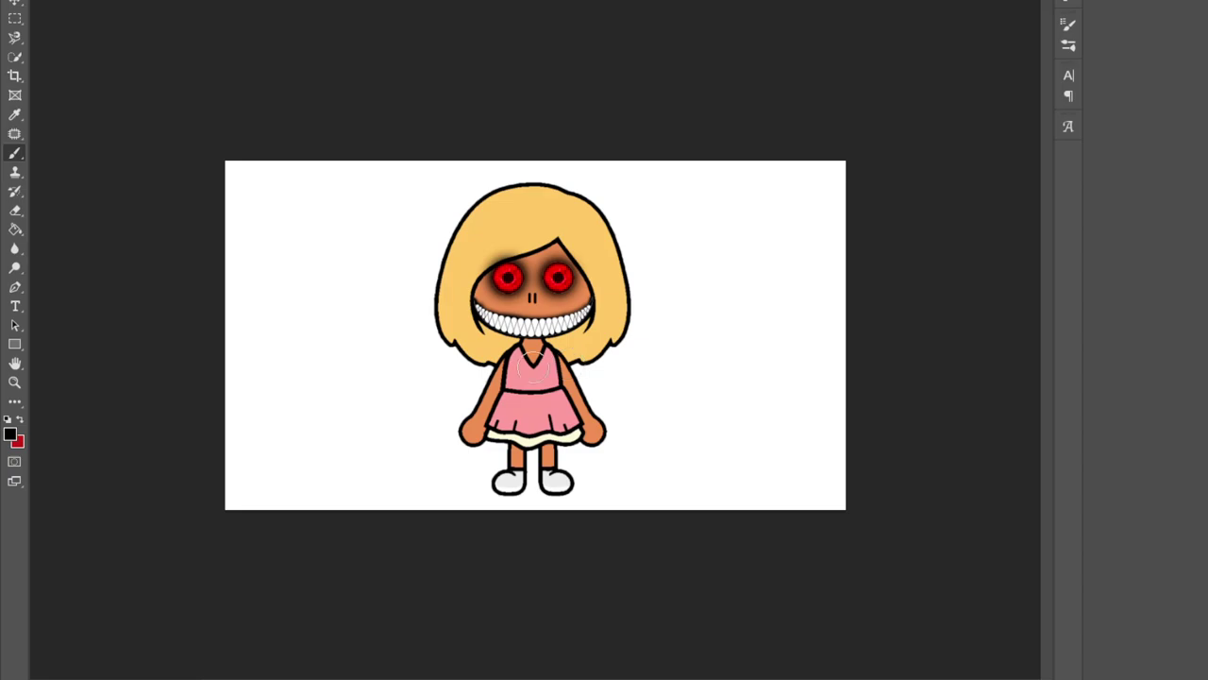
{"action": "scroll", "coordinate": [478, 342], "scroll_direction": "up", "scroll_amount": 4}
{"action": "scroll", "coordinate": [478, 342], "scroll_direction": "up", "scroll_amount": 1}
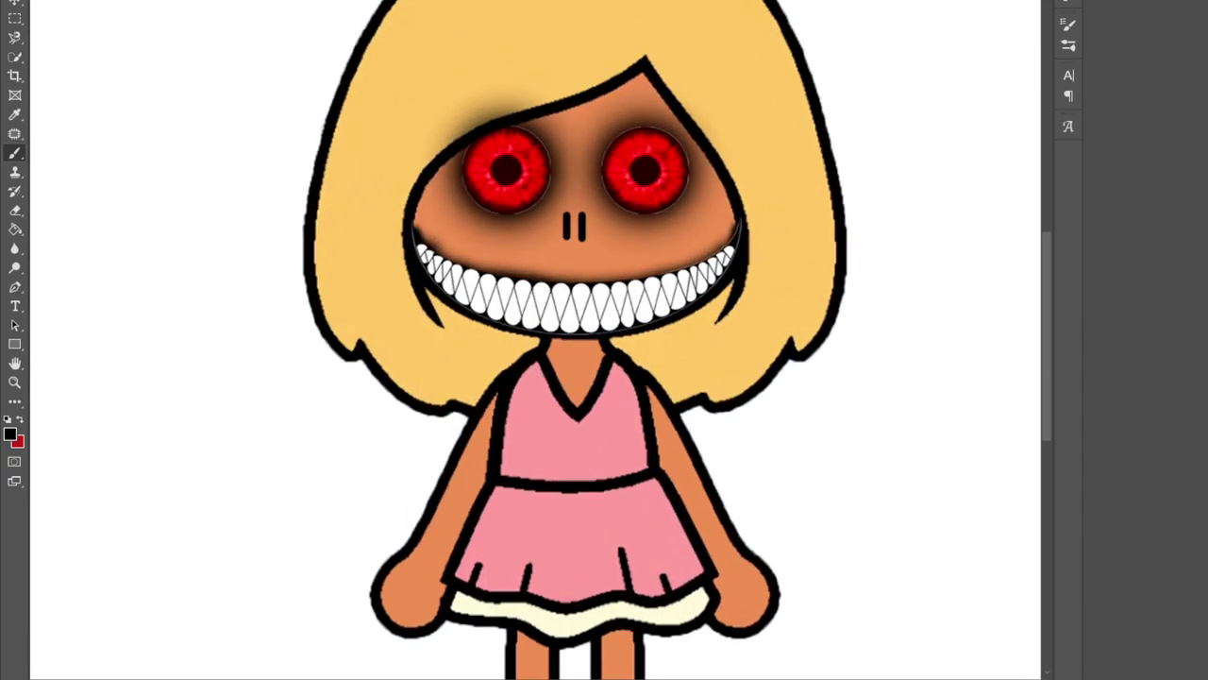
{"action": "left_click", "coordinate": [21, 422]}
{"action": "key", "text": "i"}
{"action": "key", "text": "b"}
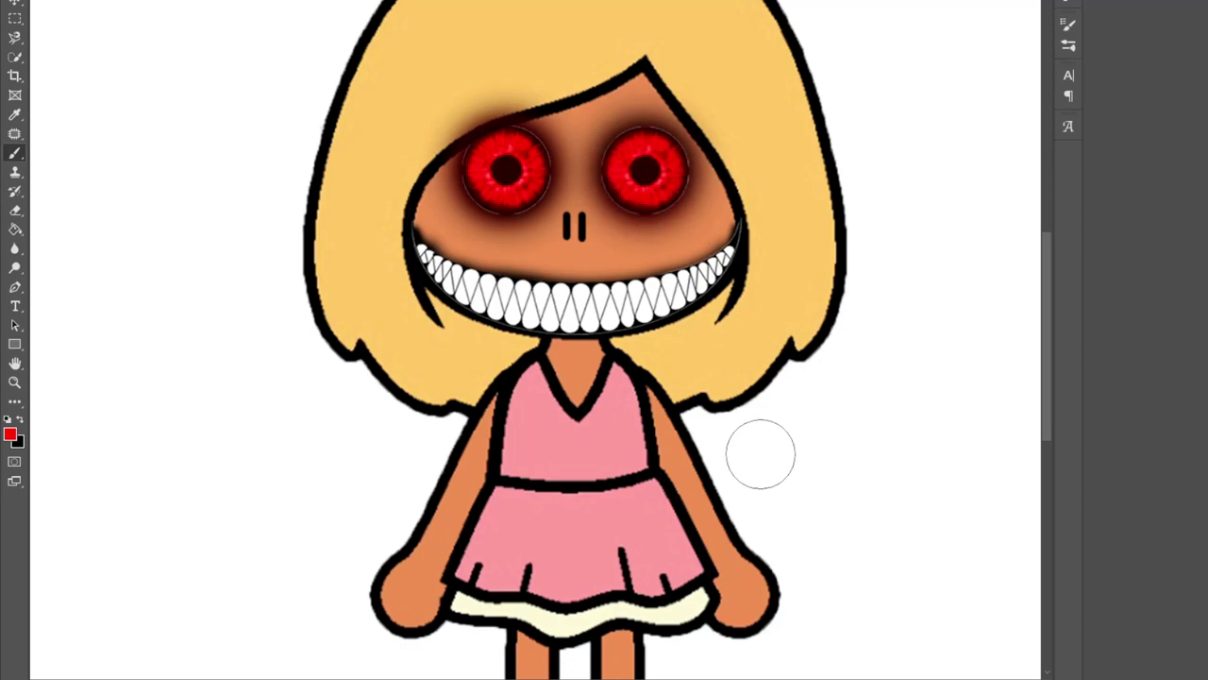
Step: Erase the eye shading that spills onto the hair above the left eye
{"action": "scroll", "coordinate": [763, 453], "scroll_direction": "down", "scroll_amount": 2}
{"action": "scroll", "coordinate": [766, 447], "scroll_direction": "down", "scroll_amount": 2}
{"action": "scroll", "coordinate": [582, 349], "scroll_direction": "up", "scroll_amount": 4}
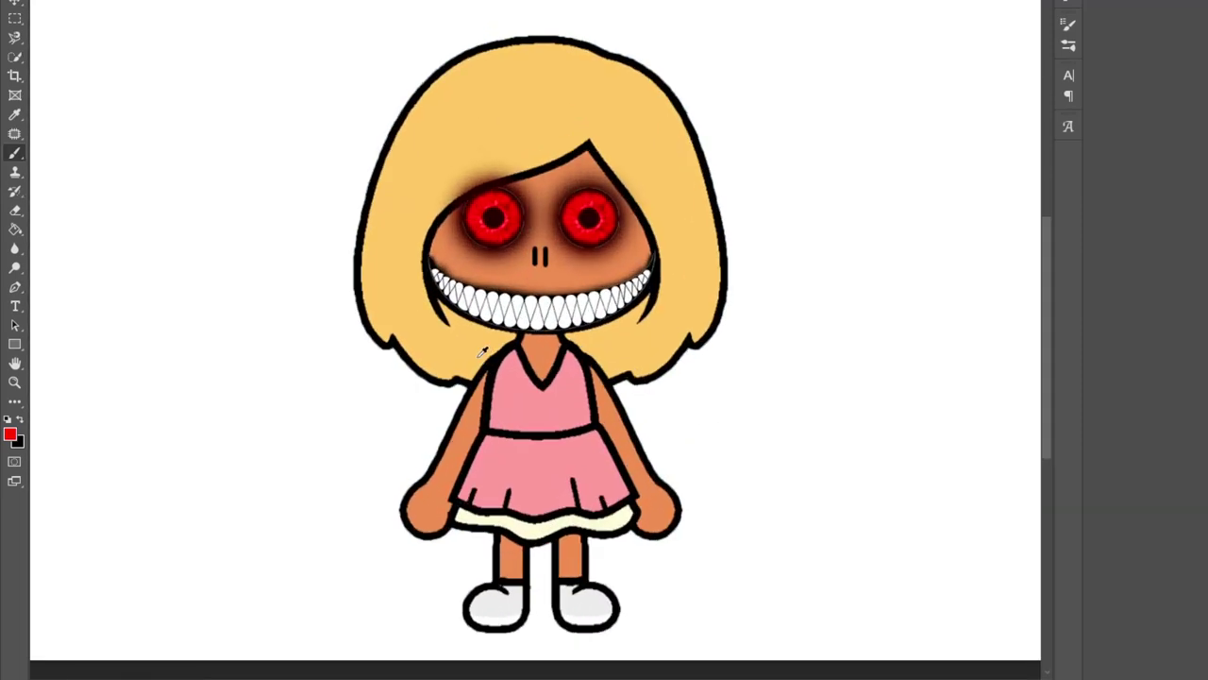
{"action": "left_click", "coordinate": [15, 209]}
{"action": "scroll", "coordinate": [505, 154], "scroll_direction": "up", "scroll_amount": 2}
{"action": "key", "text": "bracketright"}
{"action": "key", "text": "bracketright"}
{"action": "key", "text": "bracketright"}
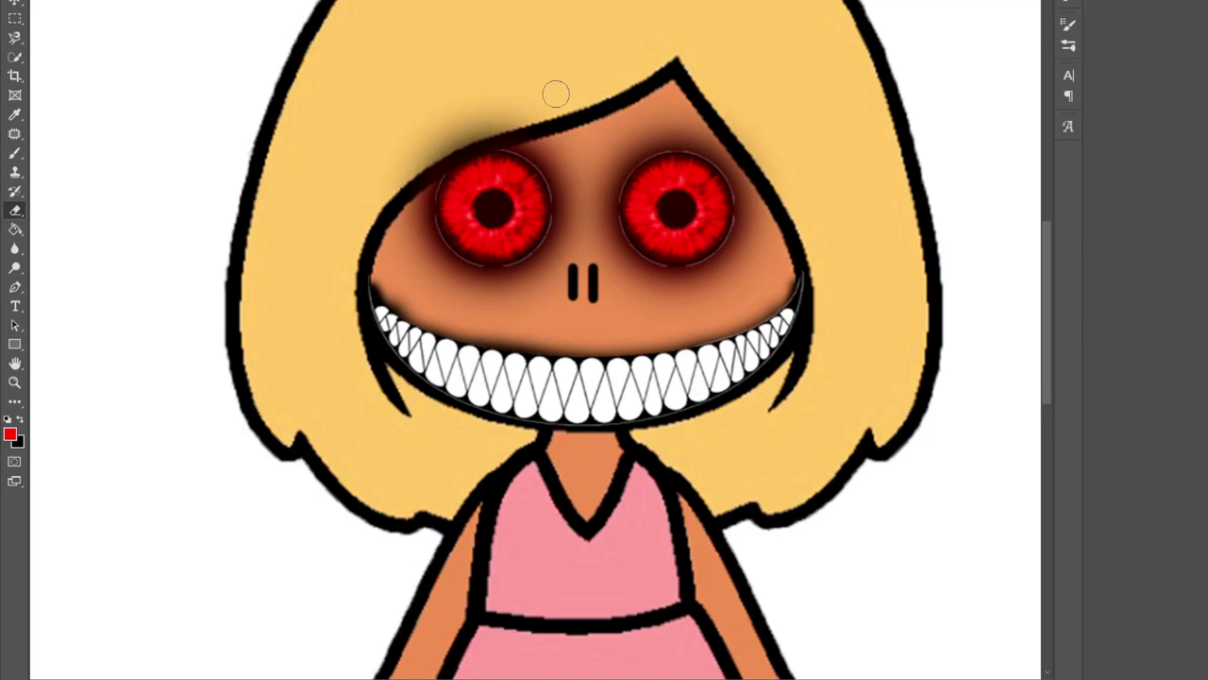
{"action": "mouse_move", "coordinate": [509, 115]}
{"action": "left_mouse_down"}
{"action": "mouse_move", "coordinate": [398, 182]}
{"action": "mouse_move", "coordinate": [539, 100]}
{"action": "left_mouse_up"}
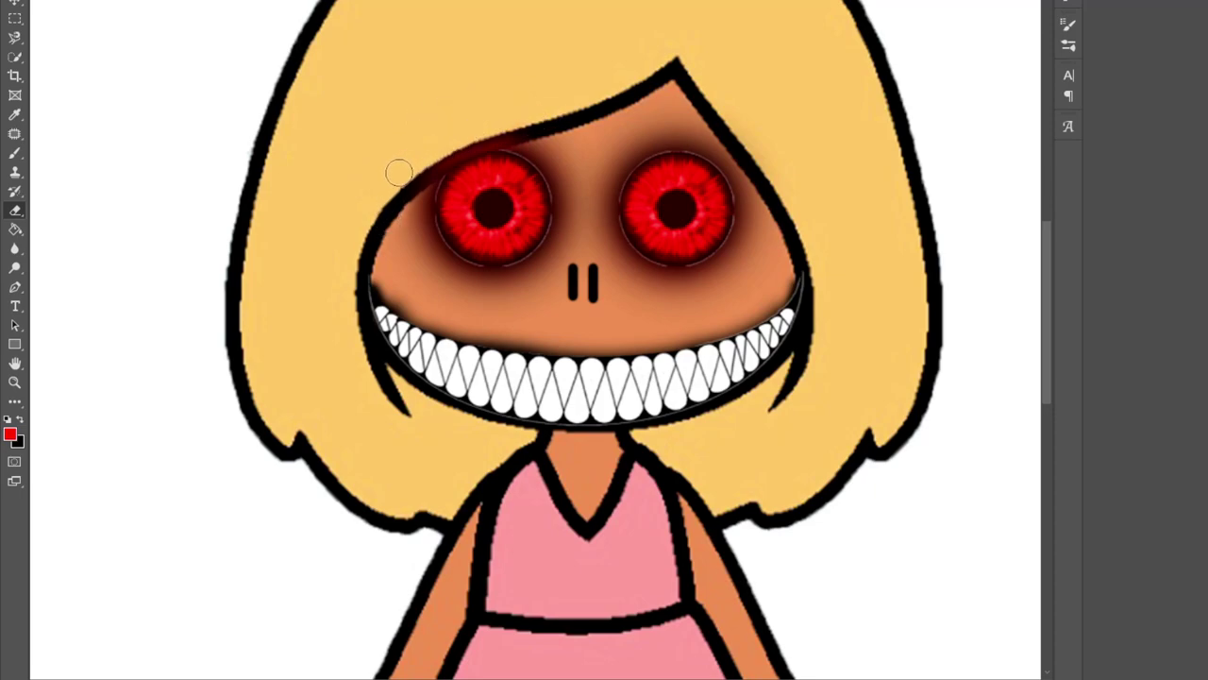
{"action": "left_click_drag", "start_coordinate": [485, 127], "coordinate": [404, 180]}
{"action": "left_click_drag", "start_coordinate": [518, 124], "coordinate": [412, 176]}
Step: Examine the whole character with its shaded eyes at several zoom levels
{"action": "key", "text": "ctrl+minus"}
{"action": "key", "text": "ctrl+minus"}
{"action": "key", "text": "ctrl+minus"}
{"action": "key", "text": "ctrl+minus"}
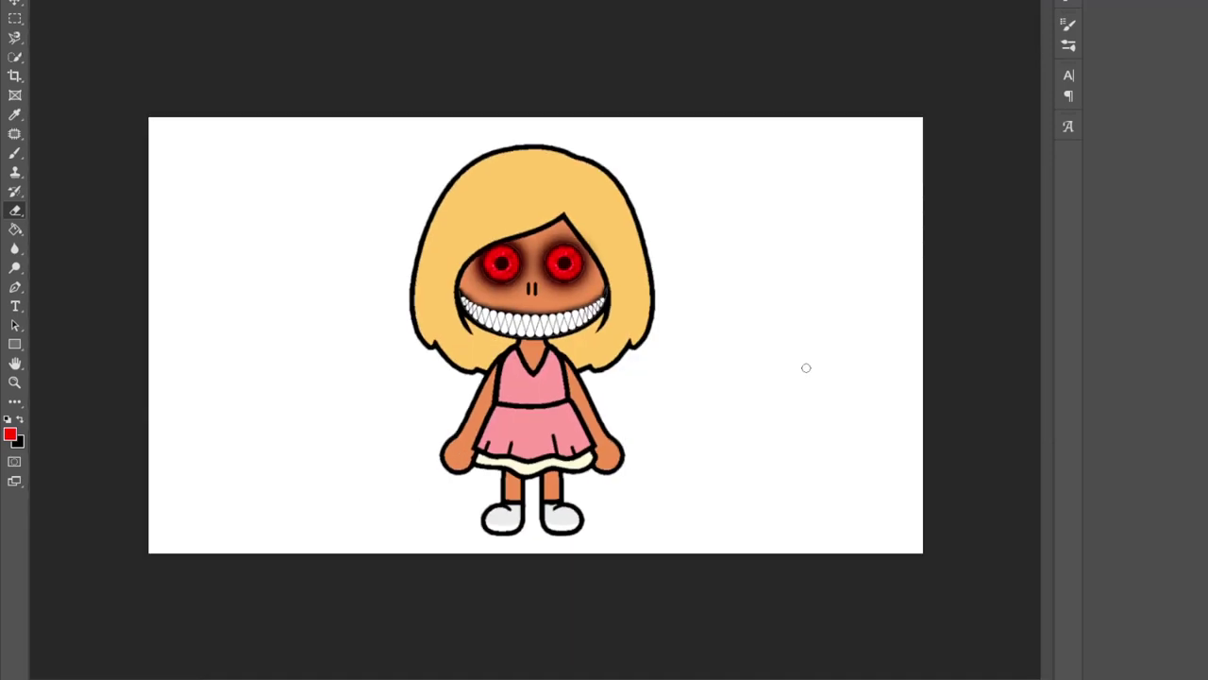
{"action": "key", "text": "ctrl+minus"}
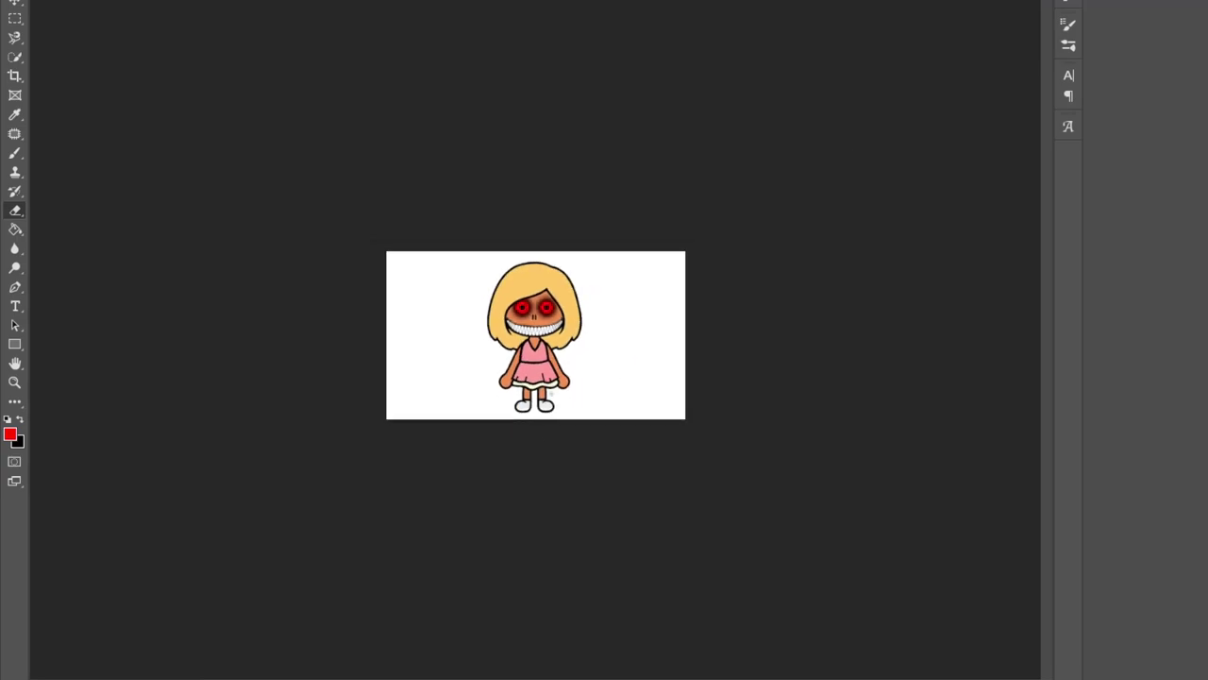
{"action": "key", "text": "ctrl+plus"}
{"action": "key", "text": "ctrl+plus"}
{"action": "key", "text": "ctrl+plus"}
{"action": "key", "text": "ctrl+plus"}
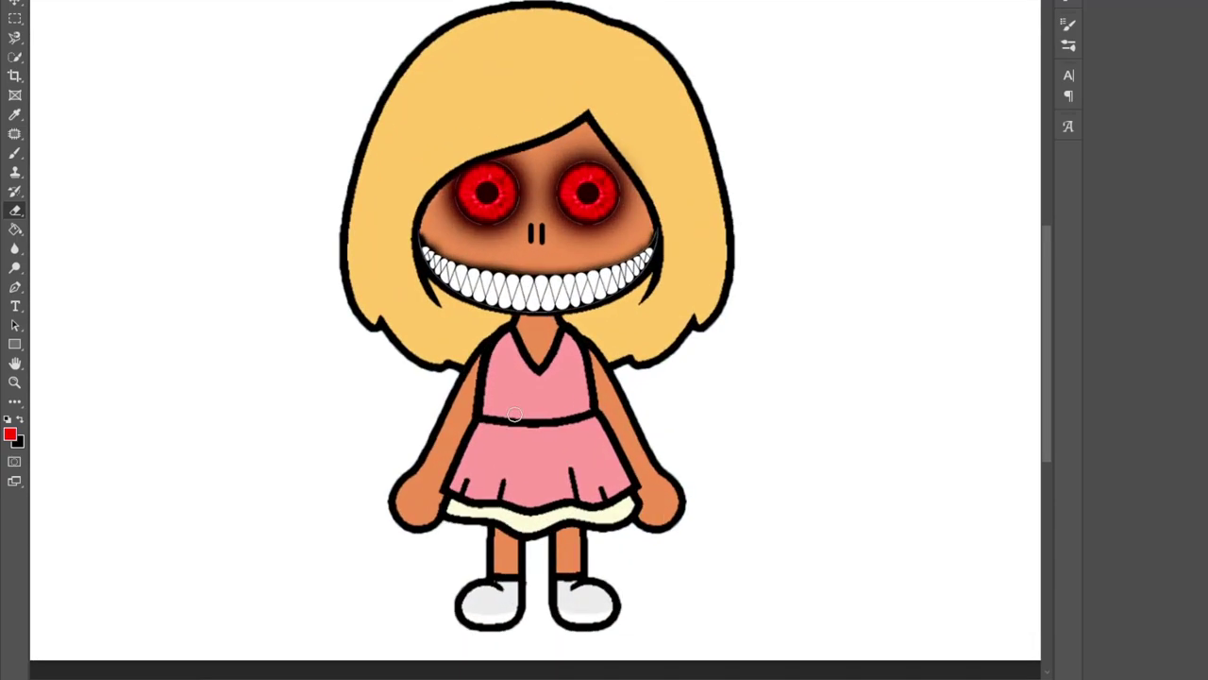
{"action": "key", "text": "ctrl+plus"}
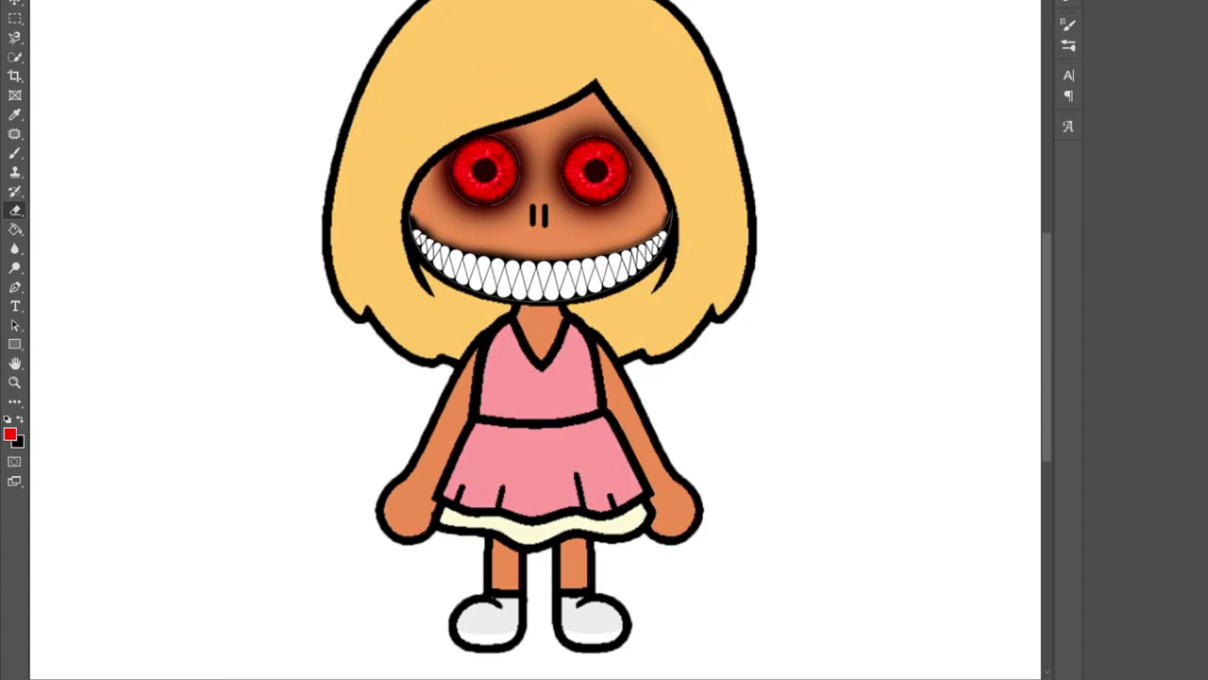
Step: Enlarge both eyes together with their shading slightly, keeping them centred around the nose
{"action": "key", "text": "ctrl+t"}
{"action": "left_click_drag", "start_coordinate": [540, 241], "coordinate": [541, 253]}
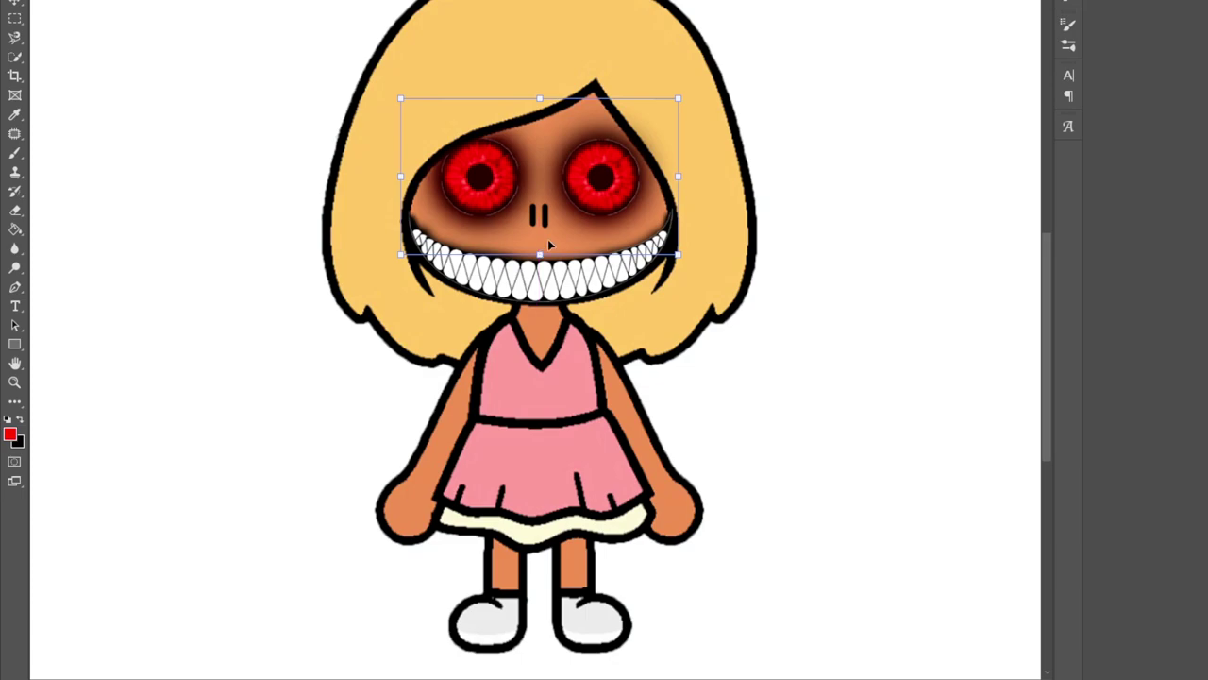
{"action": "key", "text": "Return"}
{"action": "key", "text": "e"}
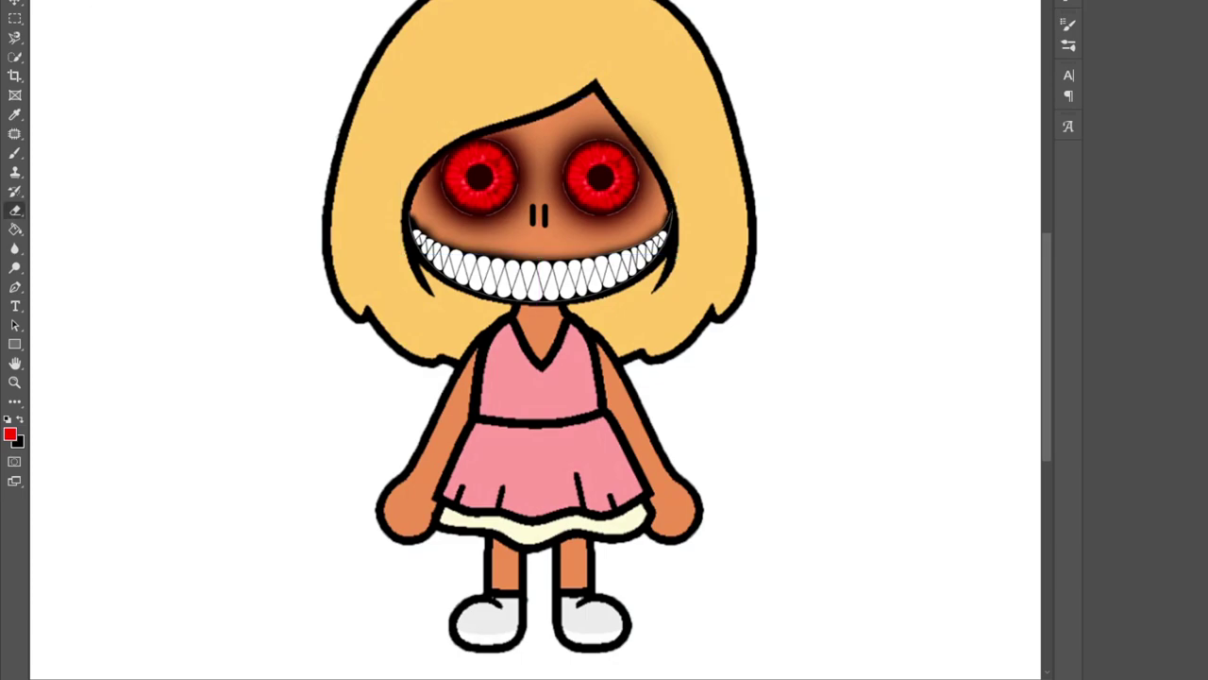
{"action": "left_click", "coordinate": [17, 2]}
{"action": "key", "text": "ctrl+minus"}
{"action": "key", "text": "ctrl+minus"}
{"action": "key", "text": "ctrl+minus"}
{"action": "key", "text": "ctrl+plus"}
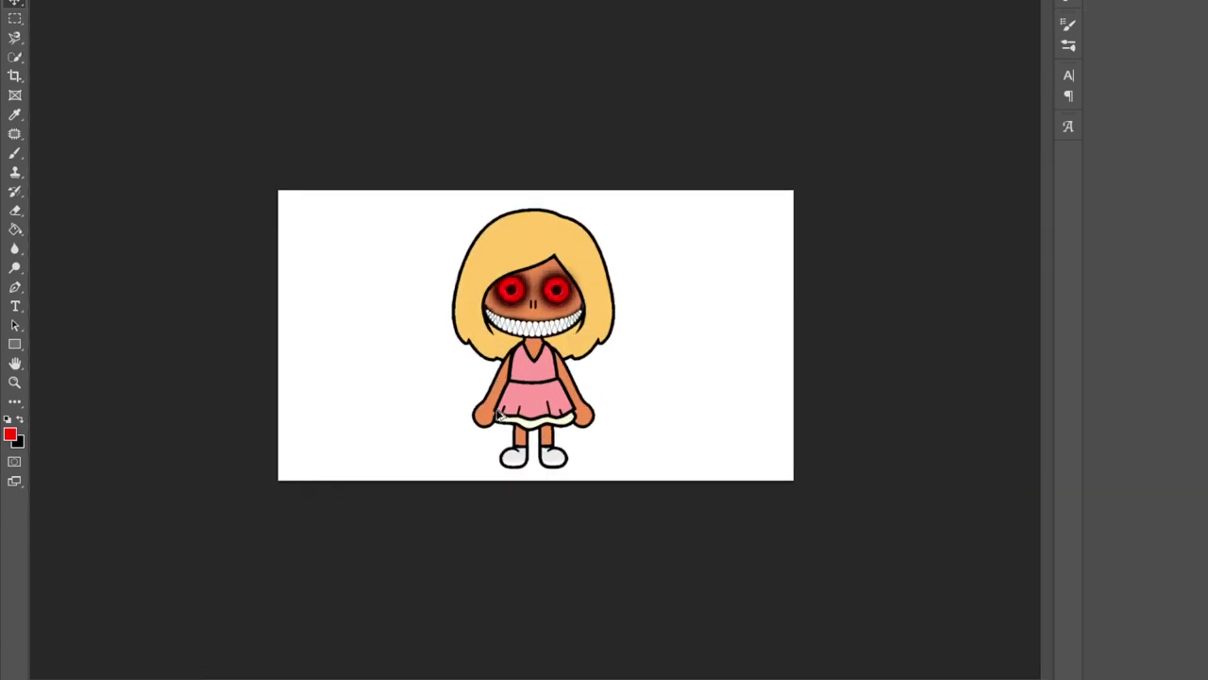
{"action": "key", "text": "ctrl+plus"}
{"action": "key", "text": "ctrl+plus"}
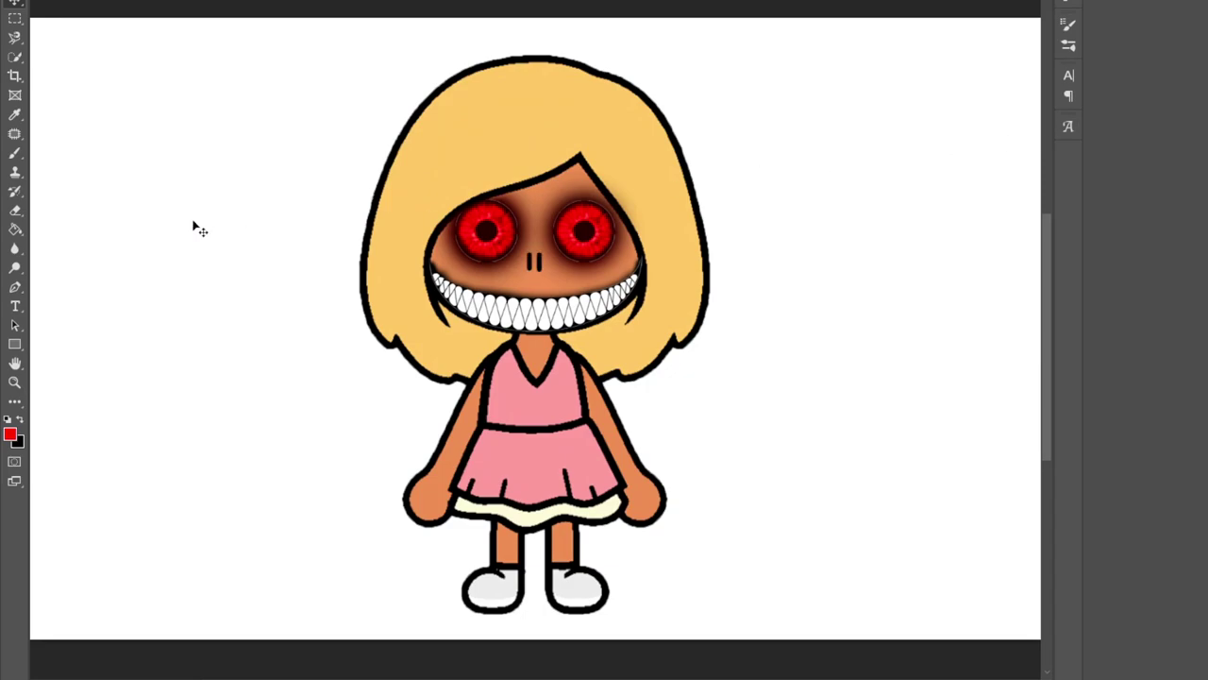
Step: Darken both nostril slits by painting over them in black with a small brush
{"action": "left_click", "coordinate": [15, 153]}
{"action": "left_click", "coordinate": [20, 420]}
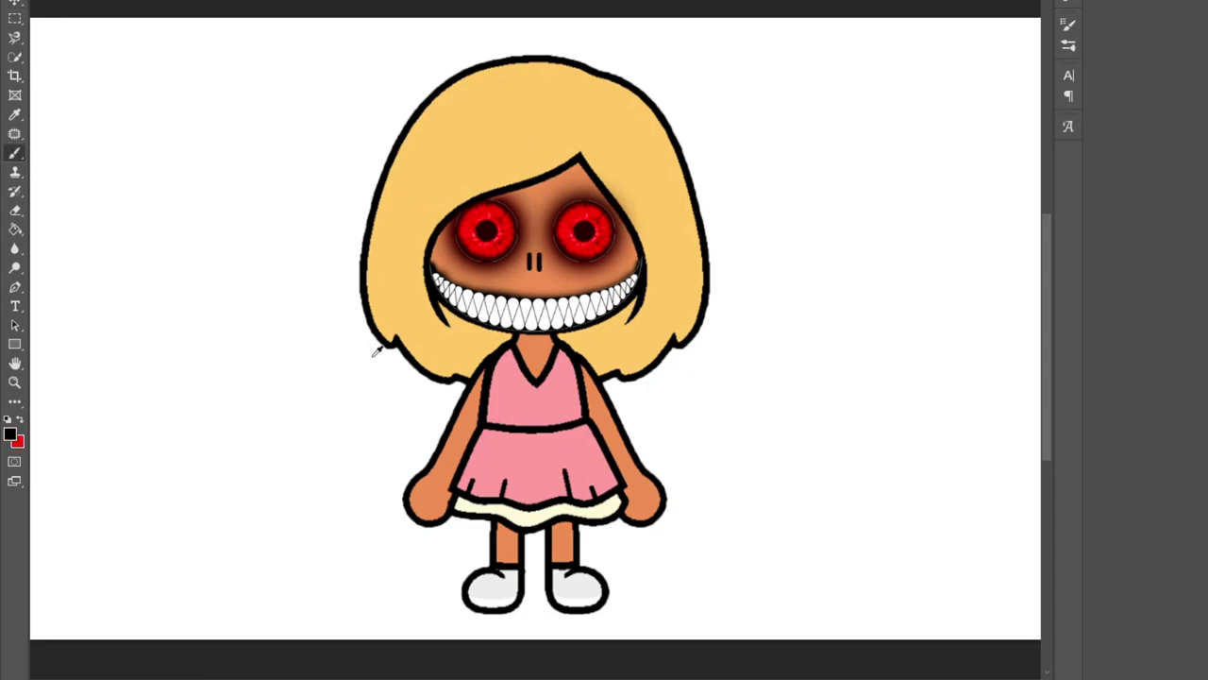
{"action": "key", "text": "ctrl+plus"}
{"action": "key", "text": "ctrl+plus"}
{"action": "key", "text": "ctrl+plus"}
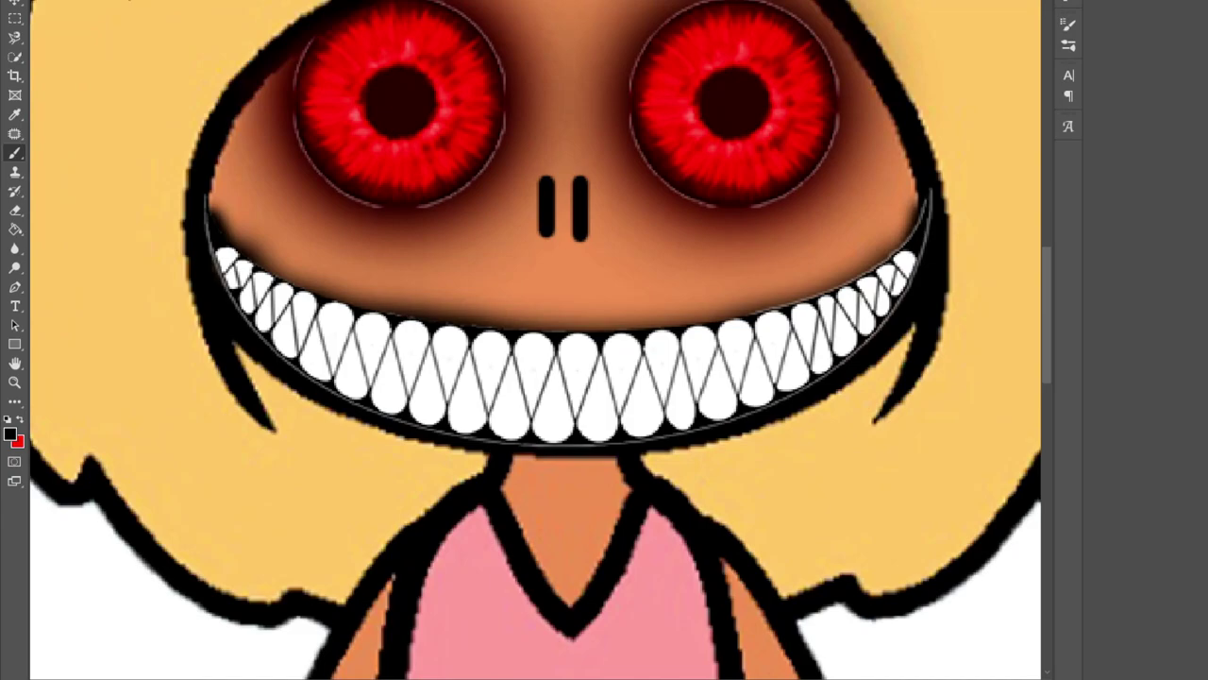
{"action": "left_click", "coordinate": [545, 217]}
{"action": "key", "text": "ctrl+z"}
{"action": "key", "text": "bracketleft"}
{"action": "key", "text": "bracketleft"}
{"action": "key", "text": "bracketleft"}
{"action": "key", "text": "bracketleft"}
{"action": "key", "text": "bracketleft"}
{"action": "key", "text": "bracketleft"}
{"action": "key", "text": "bracketleft"}
{"action": "key", "text": "bracketleft"}
{"action": "key", "text": "bracketleft"}
{"action": "key", "text": "bracketleft"}
{"action": "key", "text": "bracketleft"}
{"action": "mouse_move", "coordinate": [546, 226]}
{"action": "left_mouse_down"}
{"action": "mouse_move", "coordinate": [547, 238]}
{"action": "mouse_move", "coordinate": [580, 238]}
{"action": "left_mouse_up"}
{"action": "scroll", "coordinate": [534, 358], "scroll_direction": "down", "scroll_amount": 10}
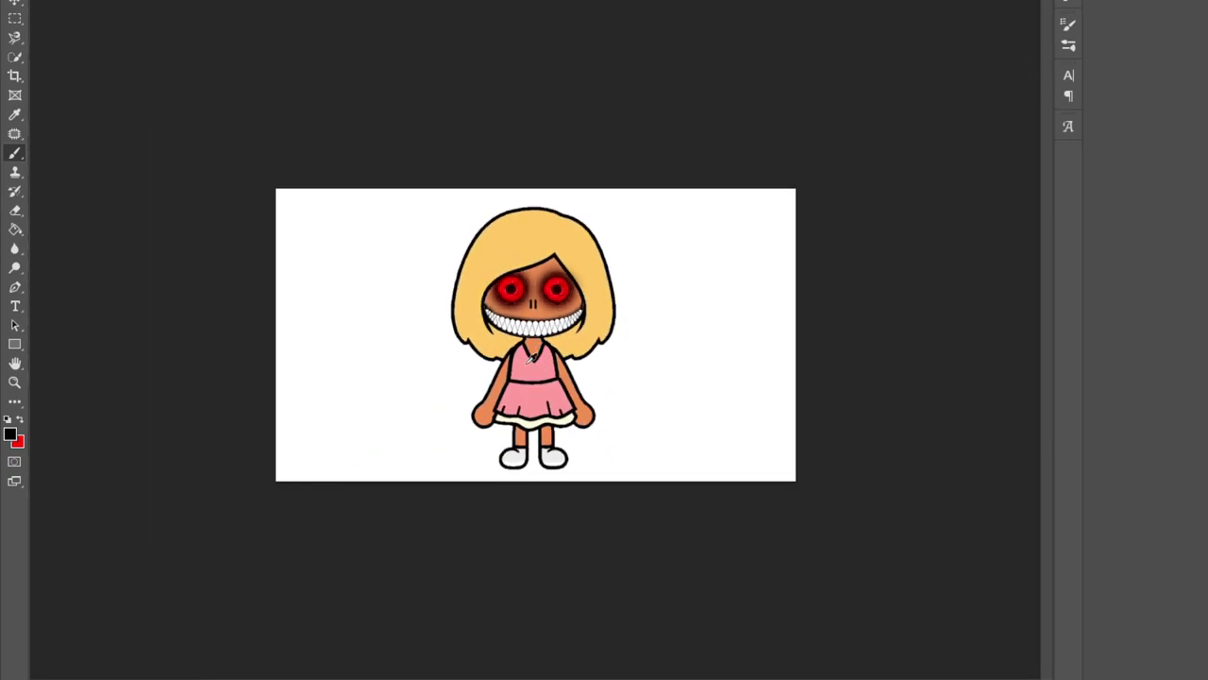
{"action": "key", "text": "ctrl+plus"}
{"action": "key", "text": "ctrl+plus"}
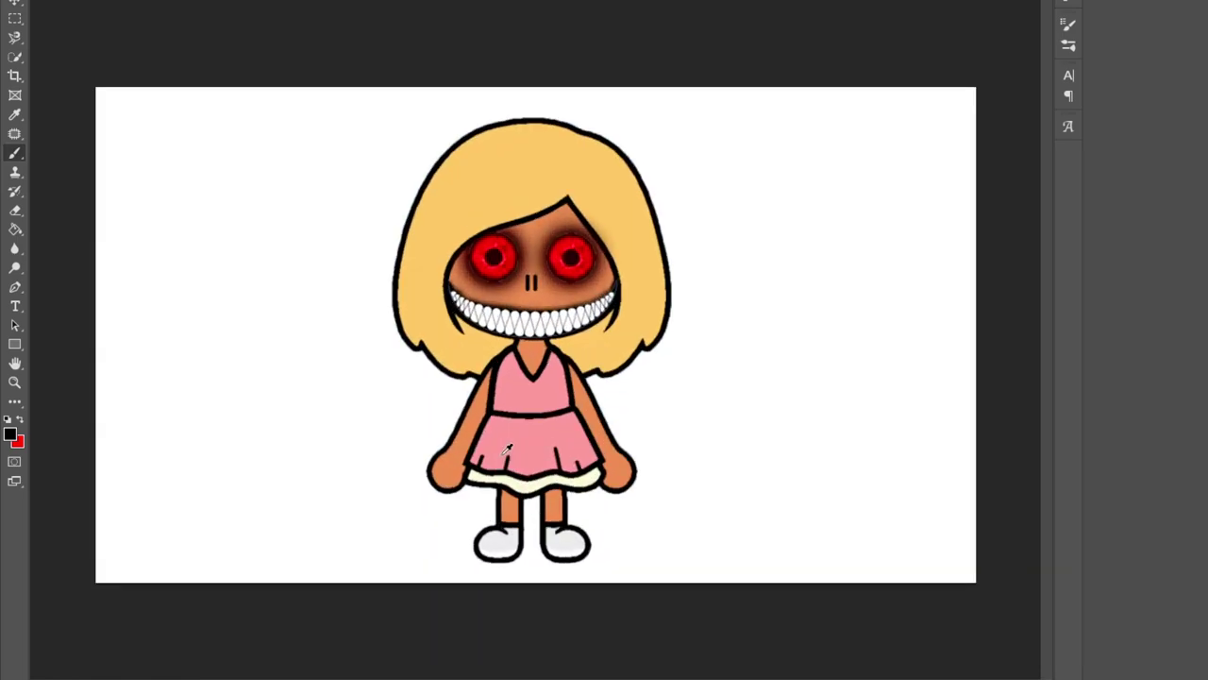
Step: Bring in the bloody slash image and copy its rightmost long slash onto a separate layer
{"action": "left_click", "coordinate": [13, 3]}
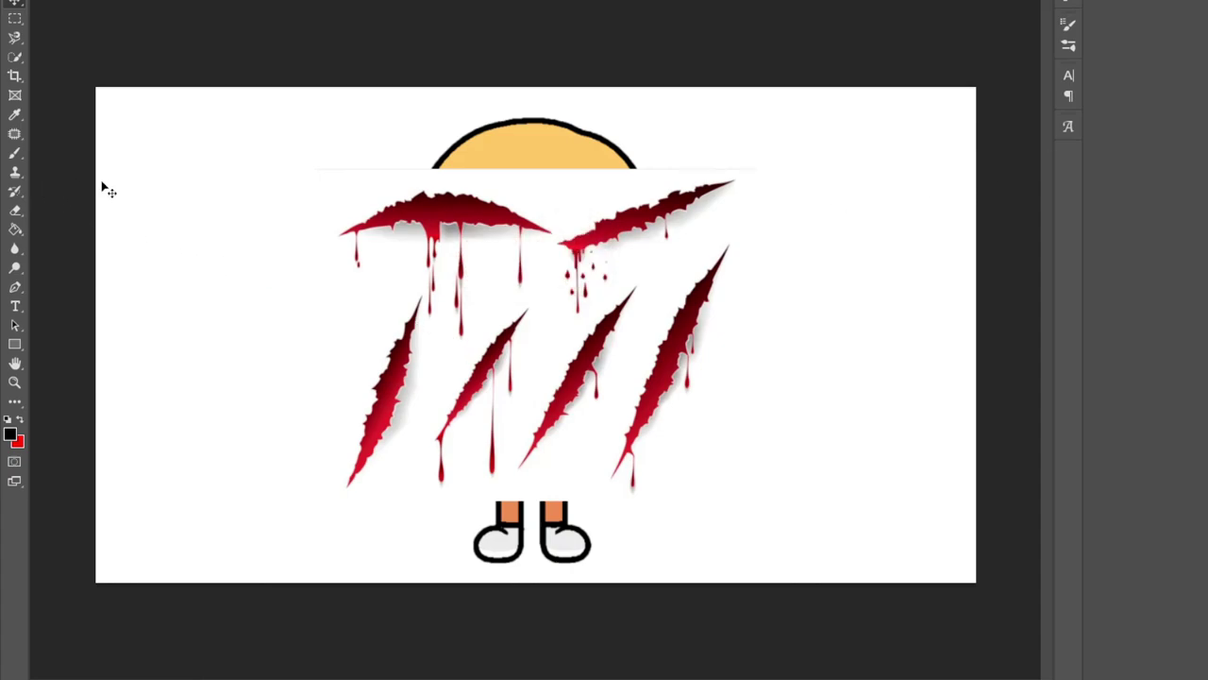
{"action": "left_click", "coordinate": [5, 60]}
{"action": "scroll", "coordinate": [723, 409], "scroll_direction": "up", "scroll_amount": 2}
{"action": "scroll", "coordinate": [713, 403], "scroll_direction": "up", "scroll_amount": 1}
{"action": "mouse_move", "coordinate": [669, 322]}
{"action": "left_mouse_down"}
{"action": "mouse_move", "coordinate": [665, 289]}
{"action": "mouse_move", "coordinate": [649, 346]}
{"action": "left_mouse_up"}
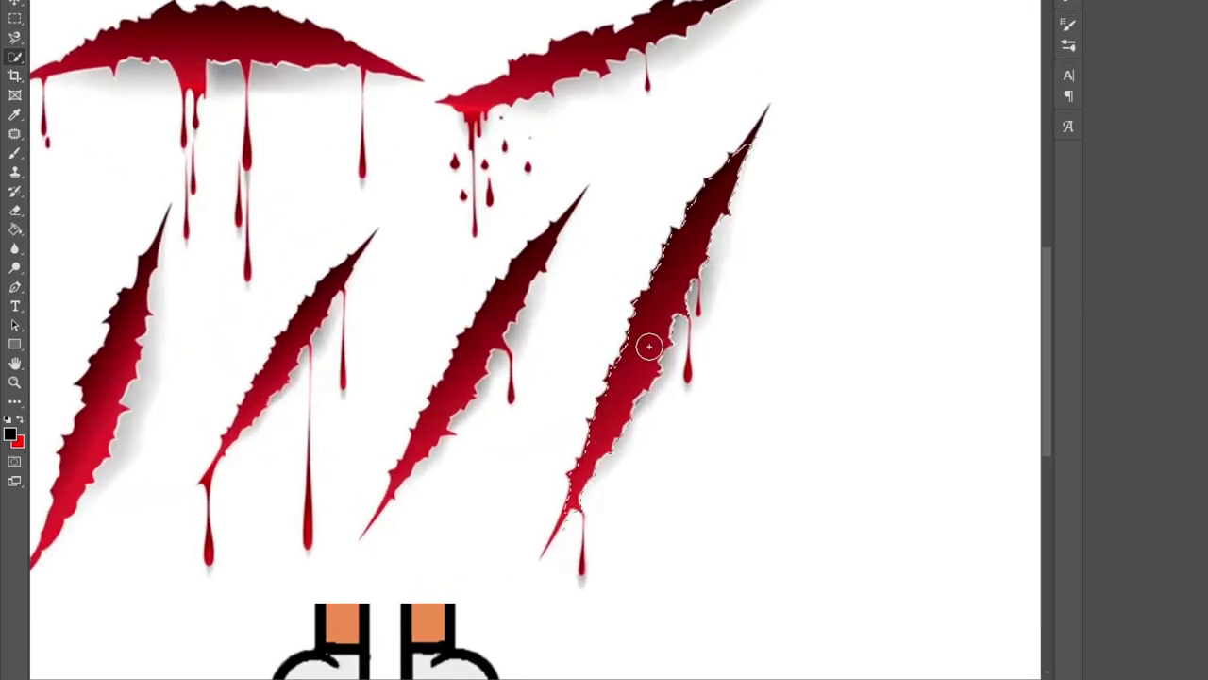
{"action": "key", "text": "ctrl+j"}
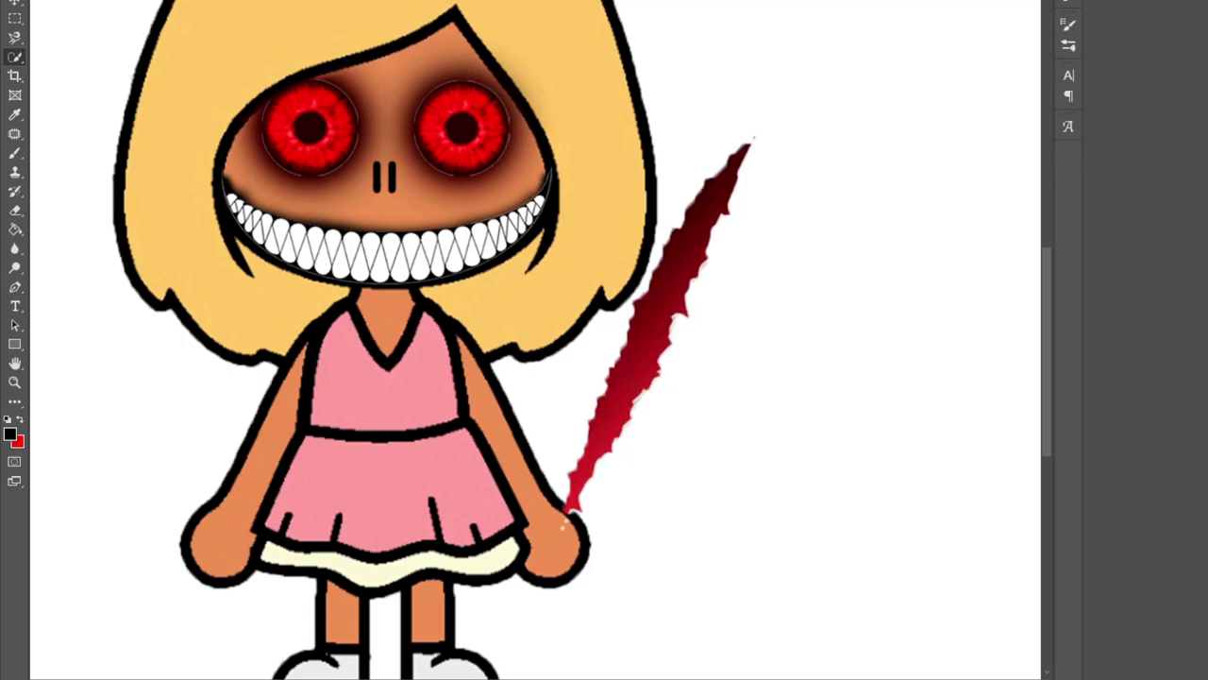
Step: Shrink the slash and place it diagonally along the forearm on the picture's left side
{"action": "scroll", "coordinate": [642, 397], "scroll_direction": "down", "scroll_amount": 5}
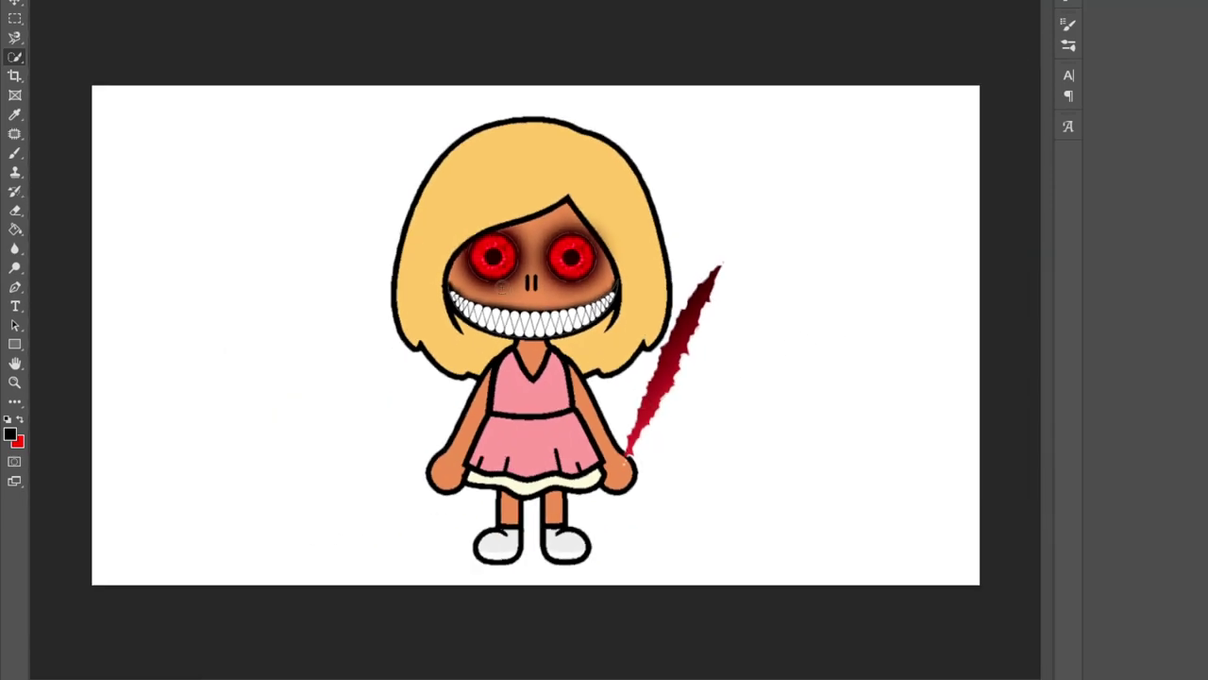
{"action": "left_click_drag", "start_coordinate": [680, 312], "coordinate": [497, 340]}
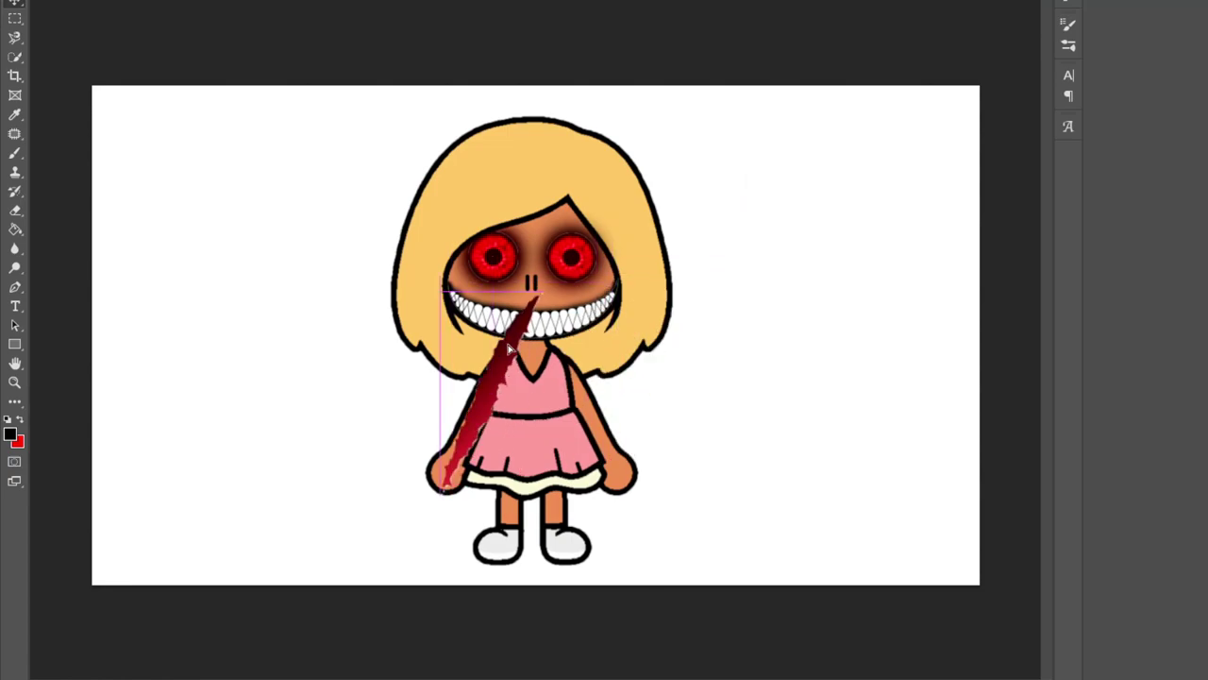
{"action": "left_click_drag", "start_coordinate": [491, 291], "coordinate": [466, 439]}
{"action": "scroll", "coordinate": [467, 441], "scroll_direction": "up", "scroll_amount": 3, "text": "alt"}
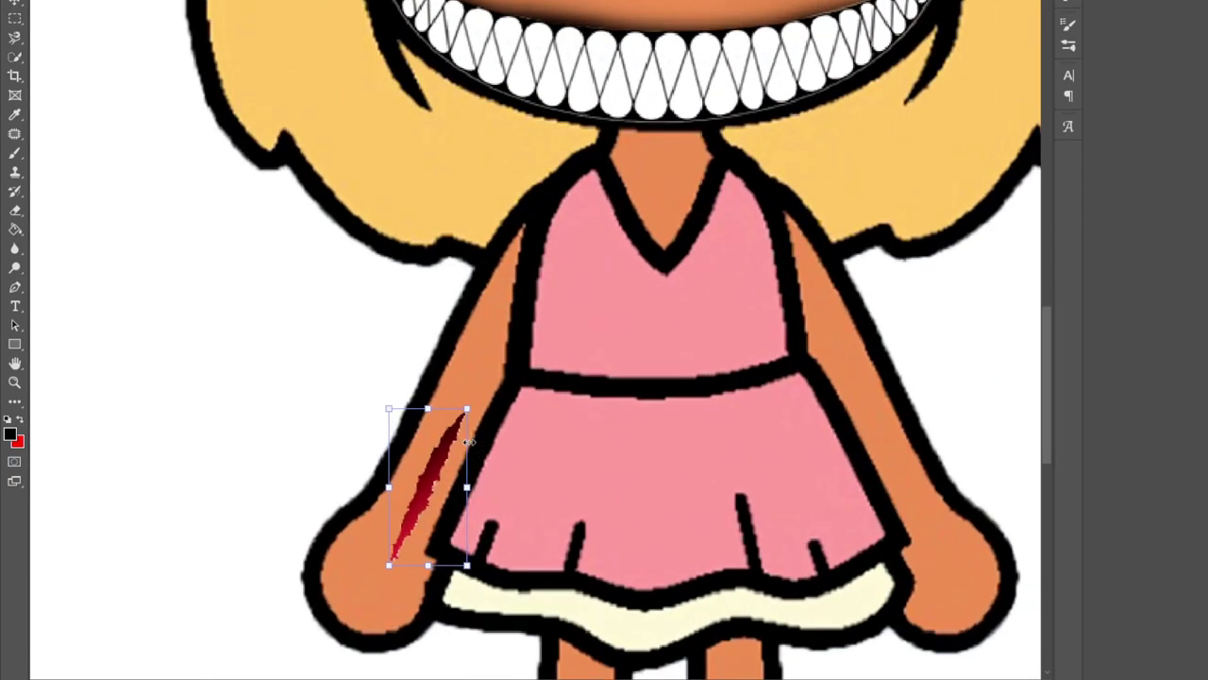
{"action": "key", "text": "Return"}
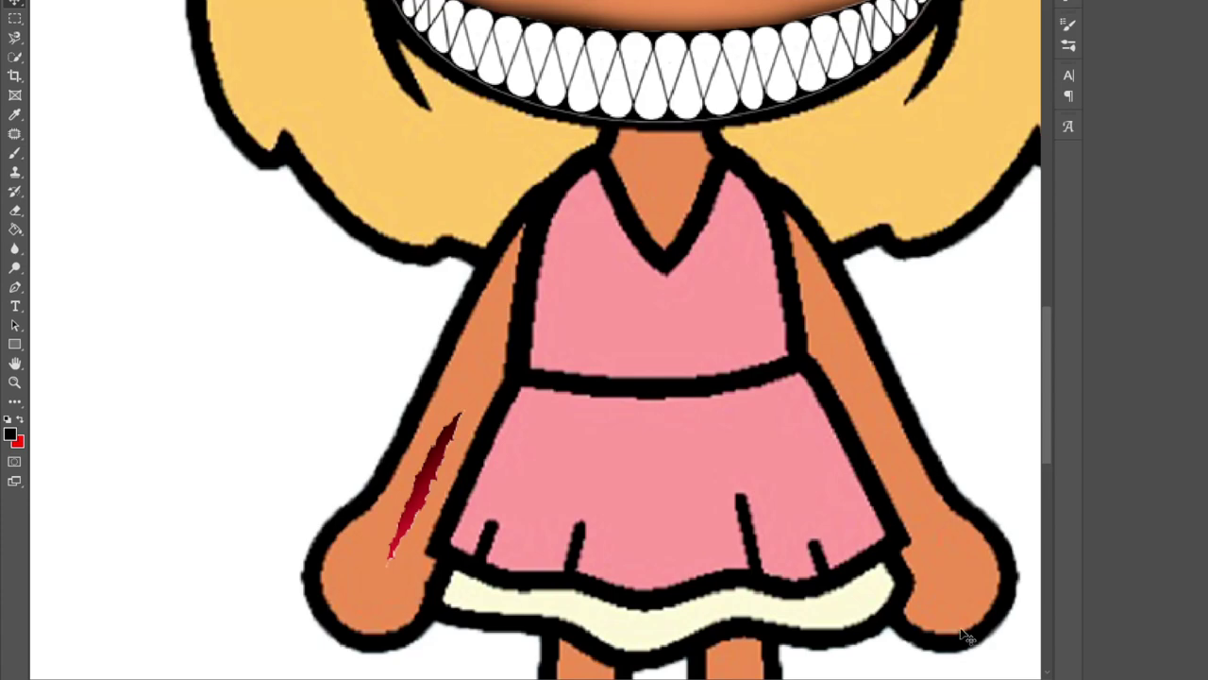
Step: Sample dark red from the slash and brush a soft red glow around the forearm wound
{"action": "key", "text": "b"}
{"action": "left_click", "coordinate": [23, 421]}
{"action": "key", "text": "i"}
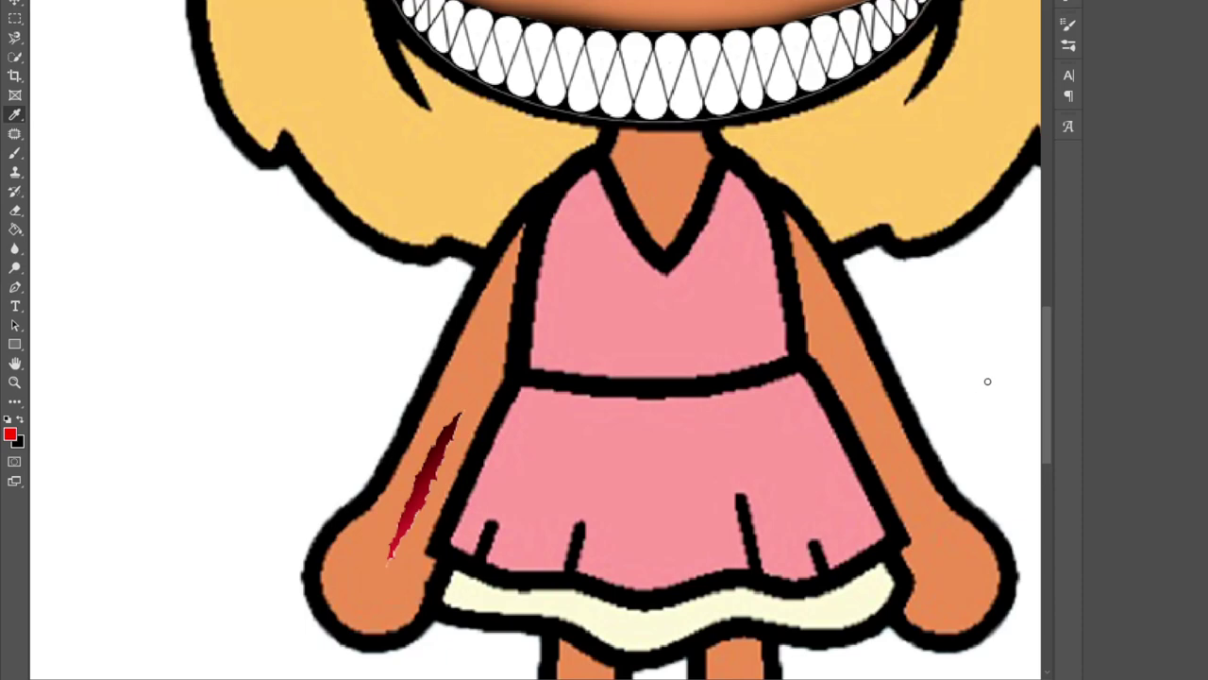
{"action": "key", "text": "b"}
{"action": "key", "text": "bracketright"}
{"action": "key", "text": "bracketright"}
{"action": "key", "text": "bracketright"}
{"action": "key", "text": "bracketright"}
{"action": "left_click_drag", "start_coordinate": [457, 420], "coordinate": [450, 434]}
{"action": "key", "text": "ctrl+z"}
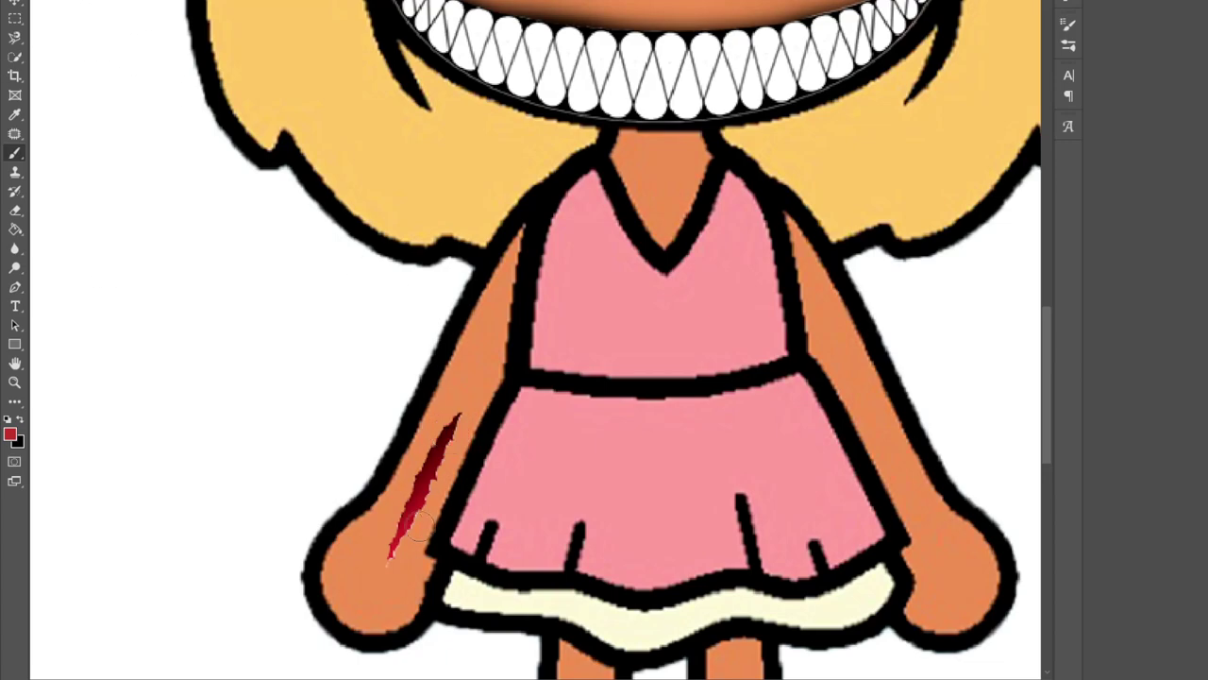
{"action": "left_click_drag", "start_coordinate": [446, 442], "coordinate": [389, 557]}
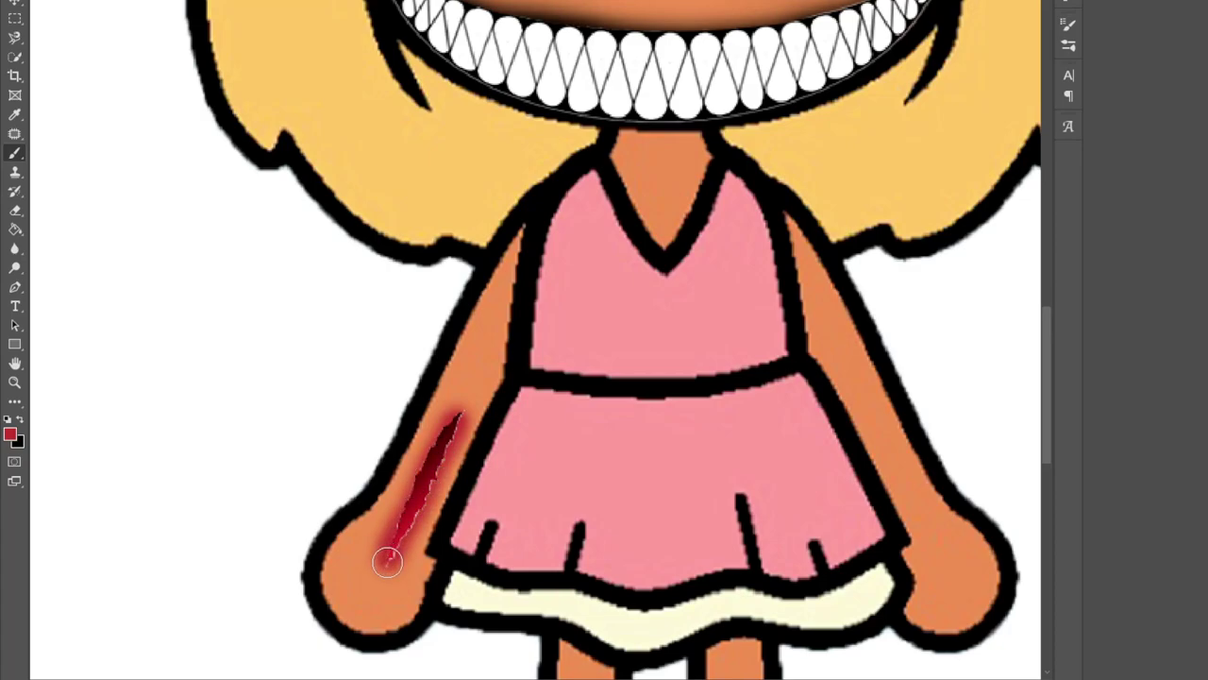
{"action": "scroll", "coordinate": [402, 550], "scroll_direction": "down", "scroll_amount": 5}
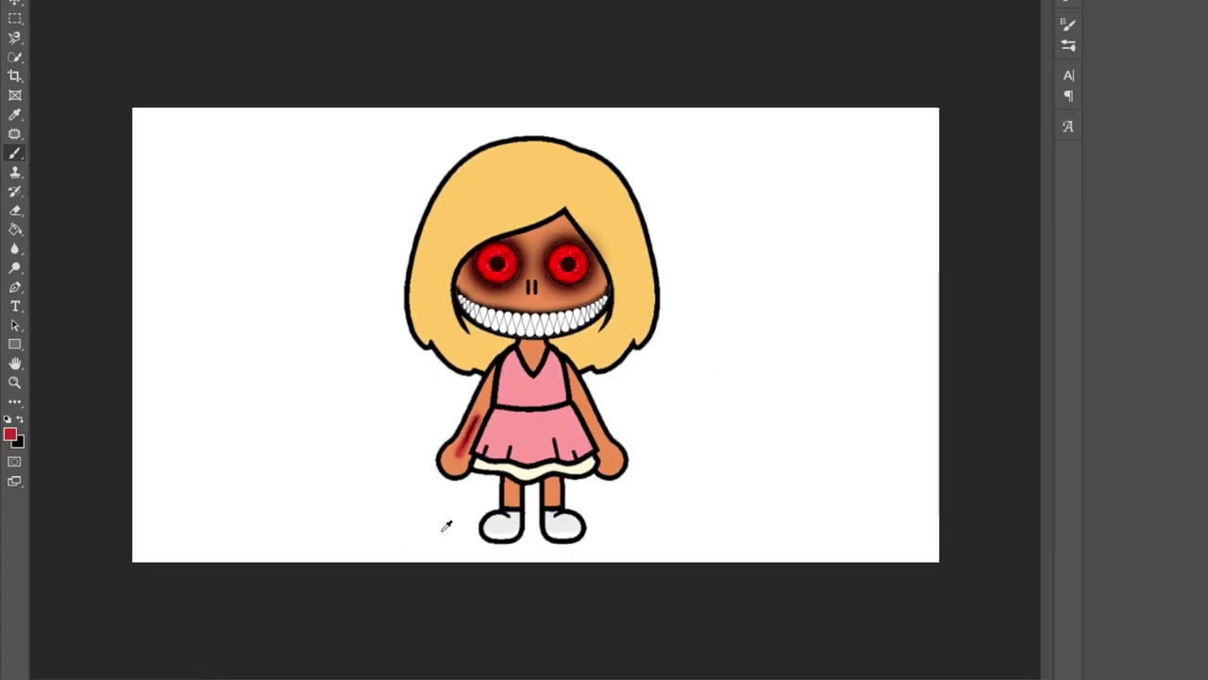
{"action": "scroll", "coordinate": [446, 514], "scroll_direction": "down", "scroll_amount": 3}
{"action": "scroll", "coordinate": [485, 501], "scroll_direction": "up", "scroll_amount": 4}
{"action": "scroll", "coordinate": [489, 486], "scroll_direction": "up", "scroll_amount": 1}
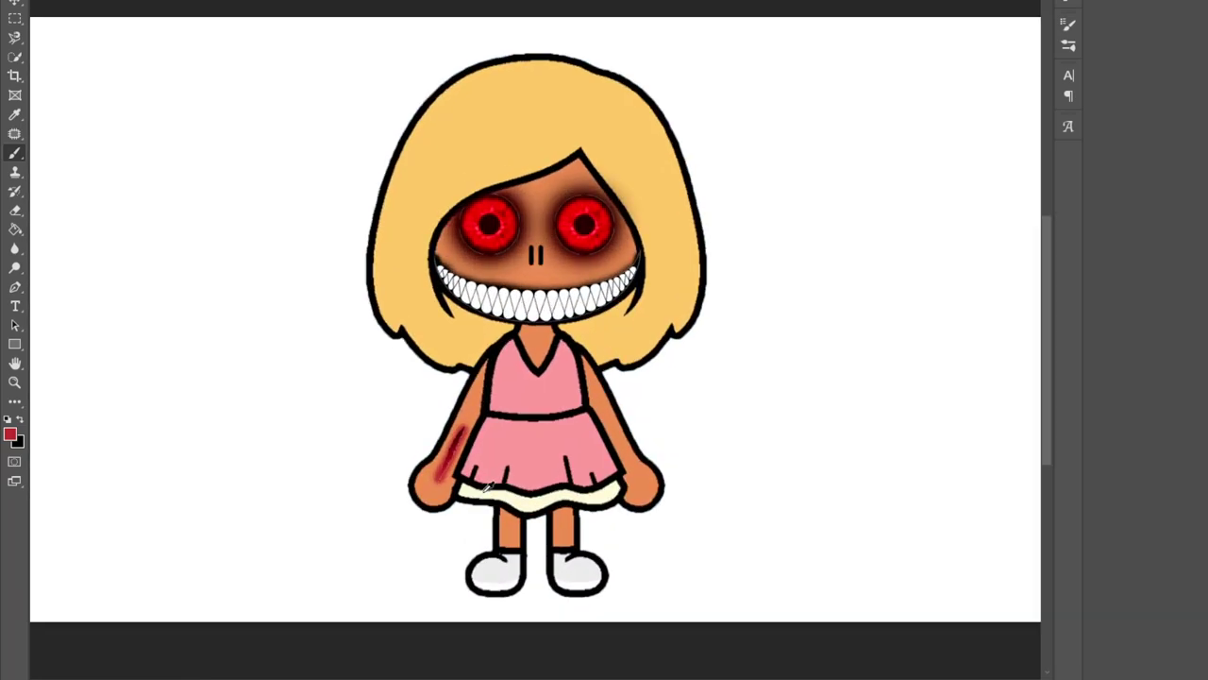
{"action": "scroll", "coordinate": [513, 486], "scroll_direction": "down", "scroll_amount": 1}
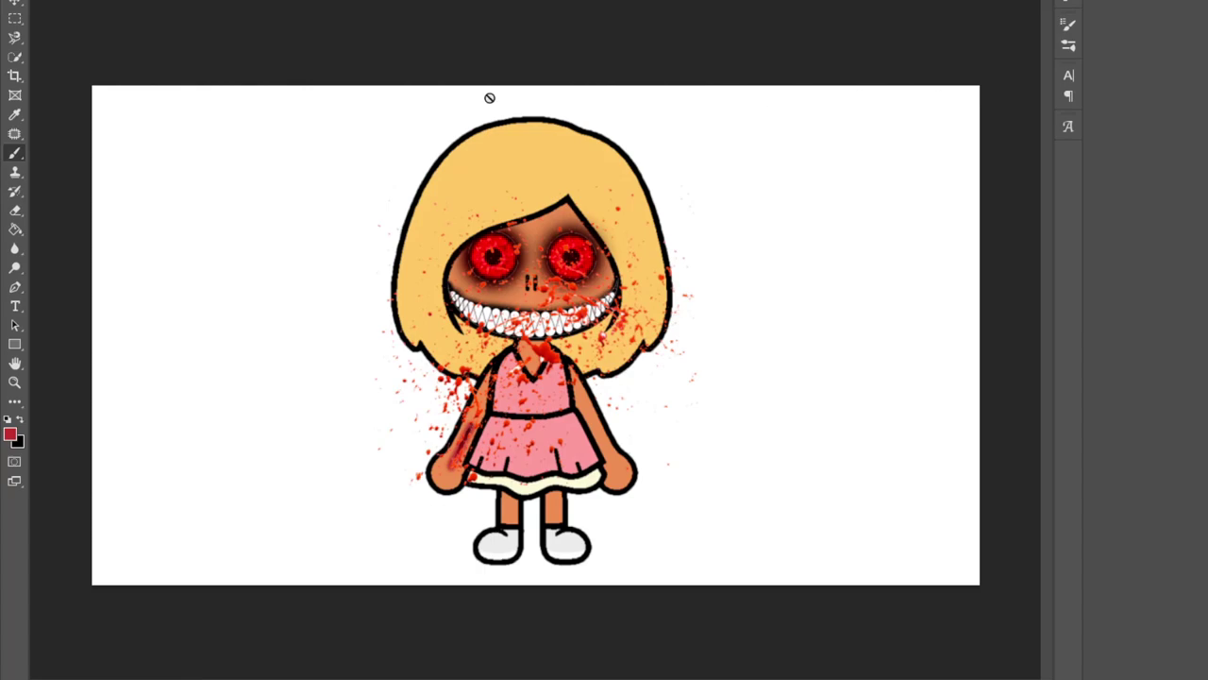
Step: Bring the bright red blood splatter down from the face and shrink it to cover the pink dress
{"action": "left_click", "coordinate": [14, 10]}
{"action": "key", "text": "ctrl+t"}
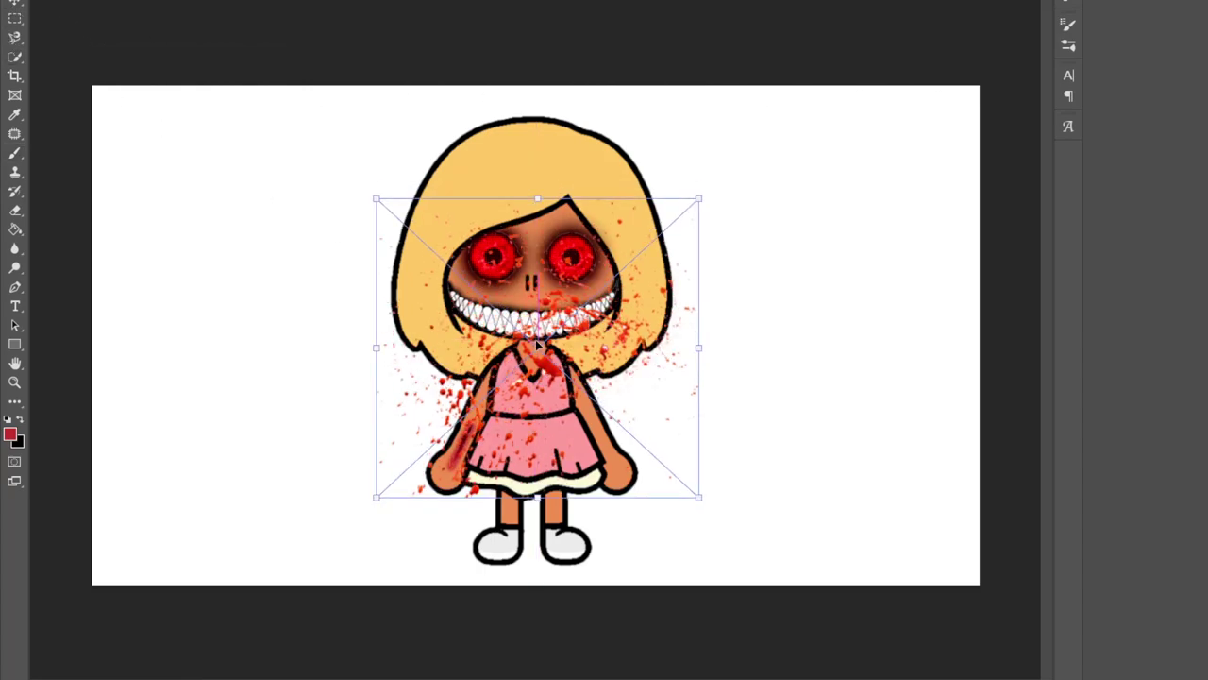
{"action": "left_click_drag", "start_coordinate": [537, 340], "coordinate": [537, 398]}
{"action": "left_click_drag", "start_coordinate": [538, 257], "coordinate": [544, 397]}
{"action": "left_click_drag", "start_coordinate": [571, 477], "coordinate": [554, 412]}
{"action": "left_click_drag", "start_coordinate": [617, 323], "coordinate": [650, 402]}
{"action": "left_click_drag", "start_coordinate": [565, 407], "coordinate": [583, 427]}
{"action": "key", "text": "Return"}
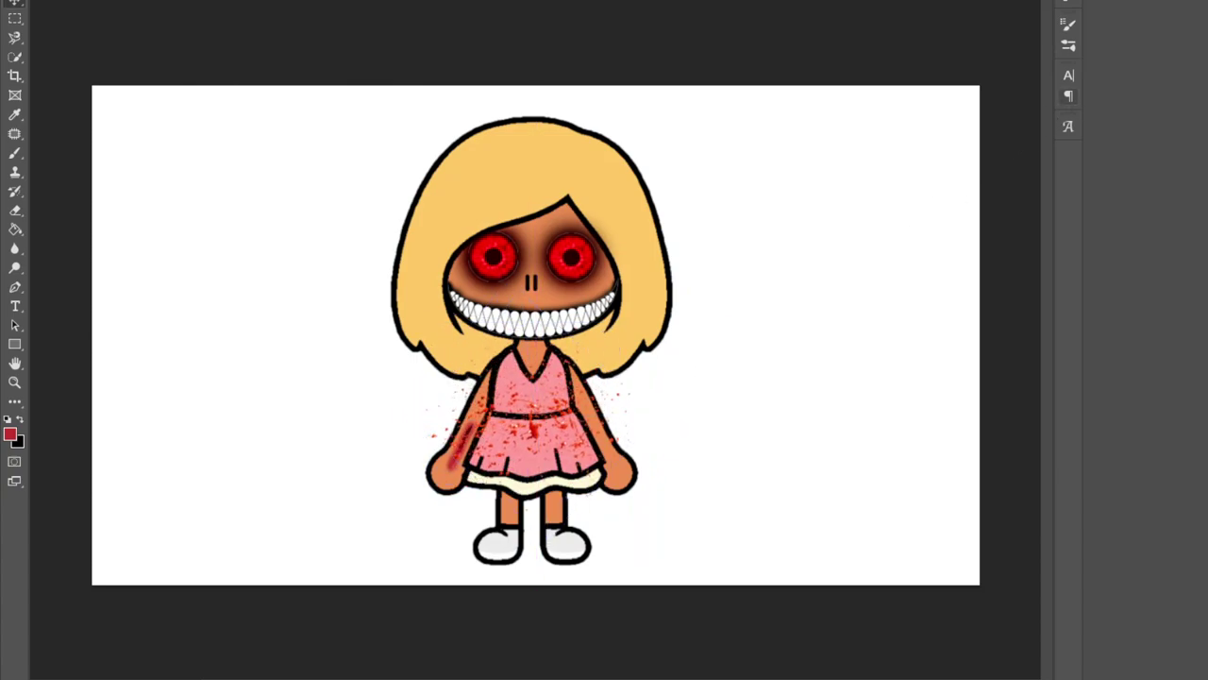
Step: Scale, rotate and place a dark red blood splatter over the left half of the hair
{"action": "key", "text": "ctrl+t"}
{"action": "left_click_drag", "start_coordinate": [693, 408], "coordinate": [693, 316]}
{"action": "left_click_drag", "start_coordinate": [798, 251], "coordinate": [667, 179]}
{"action": "left_click_drag", "start_coordinate": [735, 125], "coordinate": [433, 168]}
Step: Duplicate the dark splatter onto the right half of the hair, flip it vertically and horizontally, and rotate it slightly
{"action": "left_click_drag", "start_coordinate": [462, 239], "coordinate": [623, 241]}
{"action": "key", "text": "Return"}
{"action": "key", "text": "ctrl+t"}
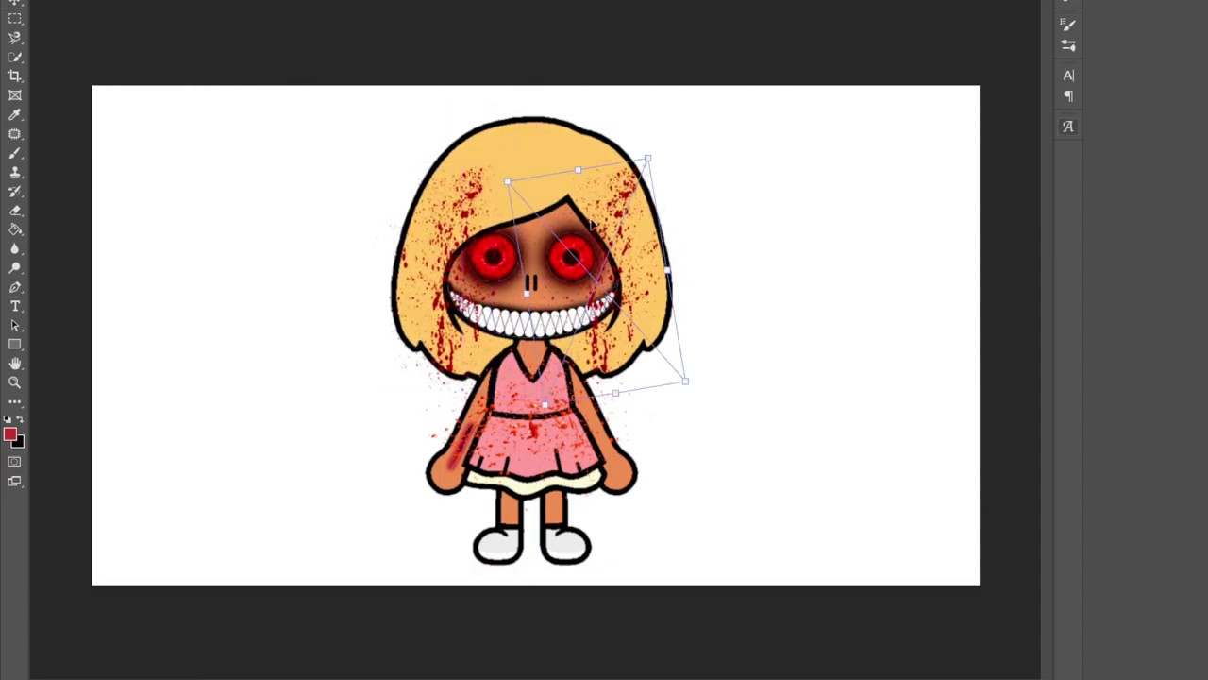
{"action": "left_click", "coordinate": [638, 453]}
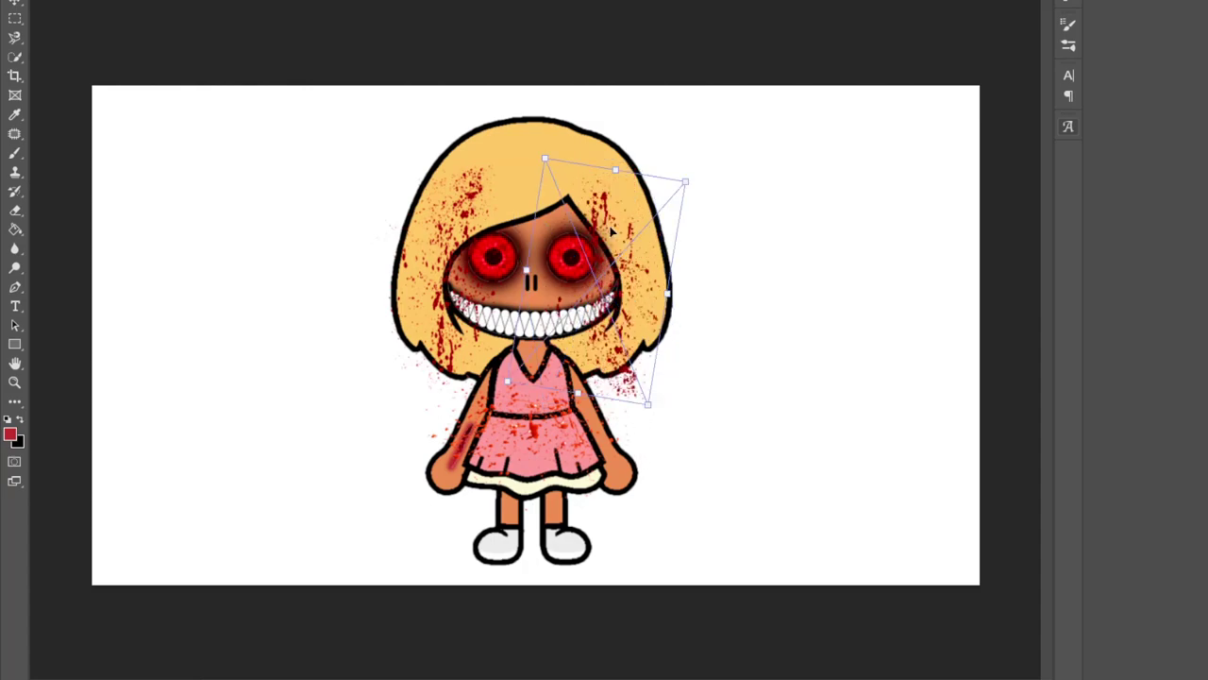
{"action": "left_click_drag", "start_coordinate": [610, 229], "coordinate": [610, 210]}
{"action": "left_click_drag", "start_coordinate": [681, 463], "coordinate": [656, 325]}
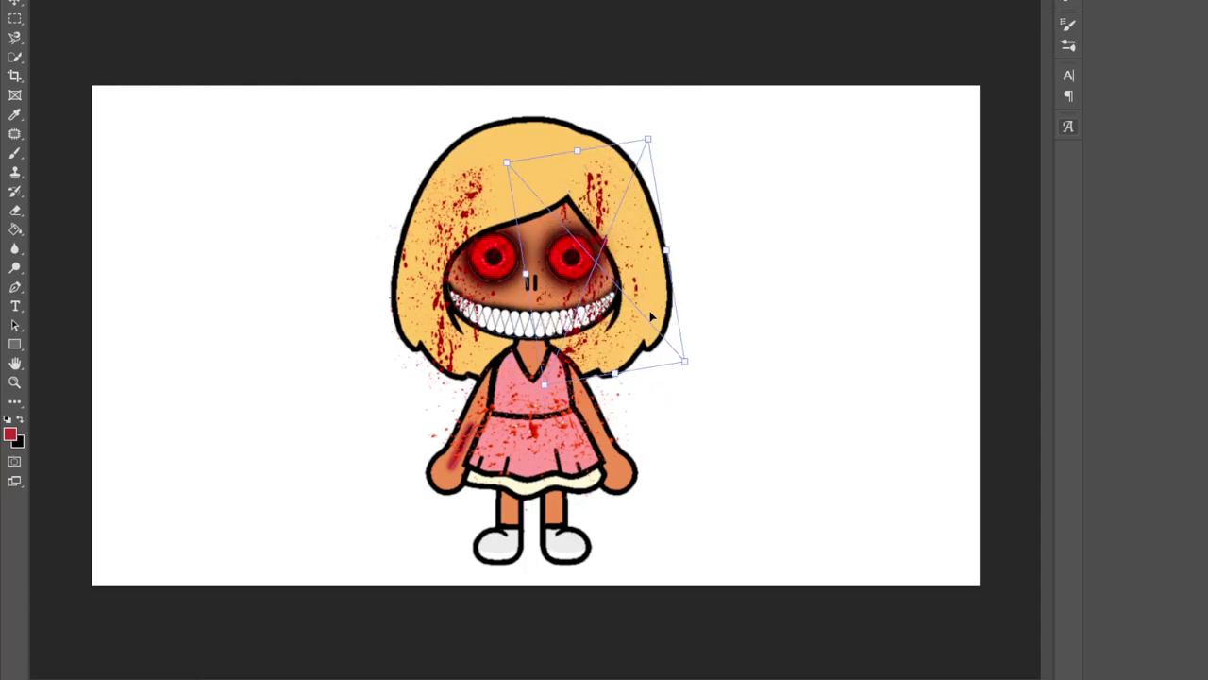
{"action": "left_click_drag", "start_coordinate": [624, 249], "coordinate": [647, 244]}
{"action": "left_click_drag", "start_coordinate": [725, 202], "coordinate": [724, 190]}
{"action": "key", "text": "Return"}
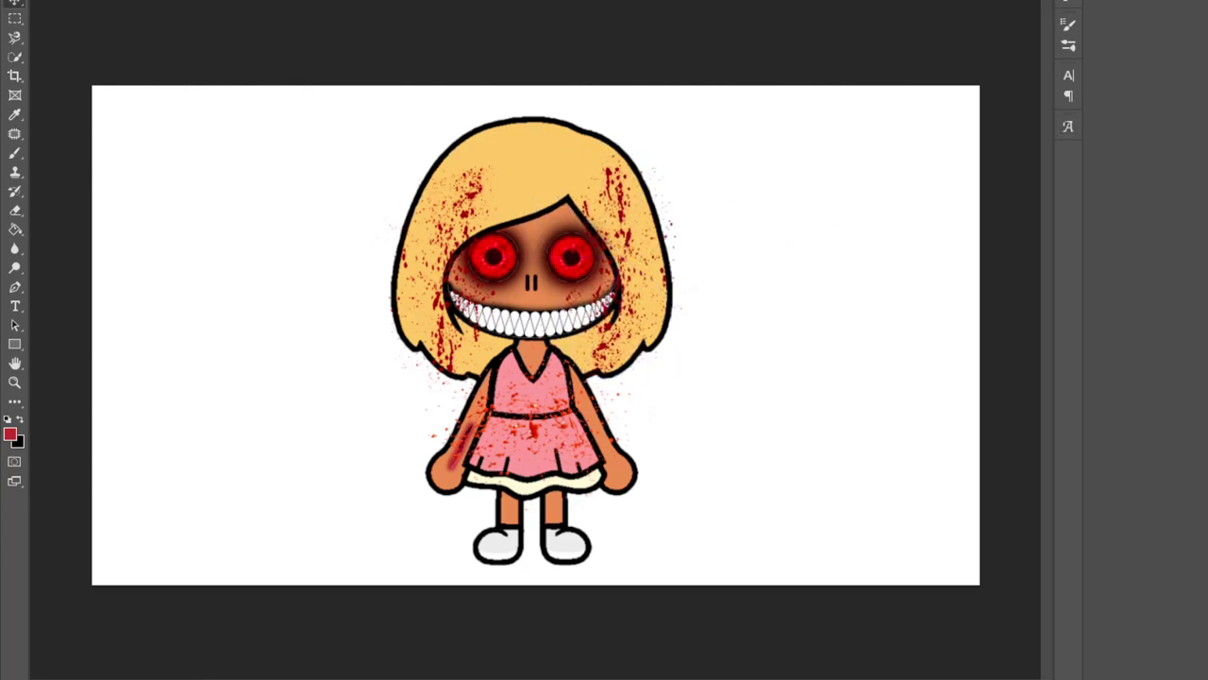
Step: Duplicate the dress's blood splatter onto the top of the hair above the eyes
{"action": "left_click_drag", "start_coordinate": [575, 444], "coordinate": [576, 218], "text": "alt"}
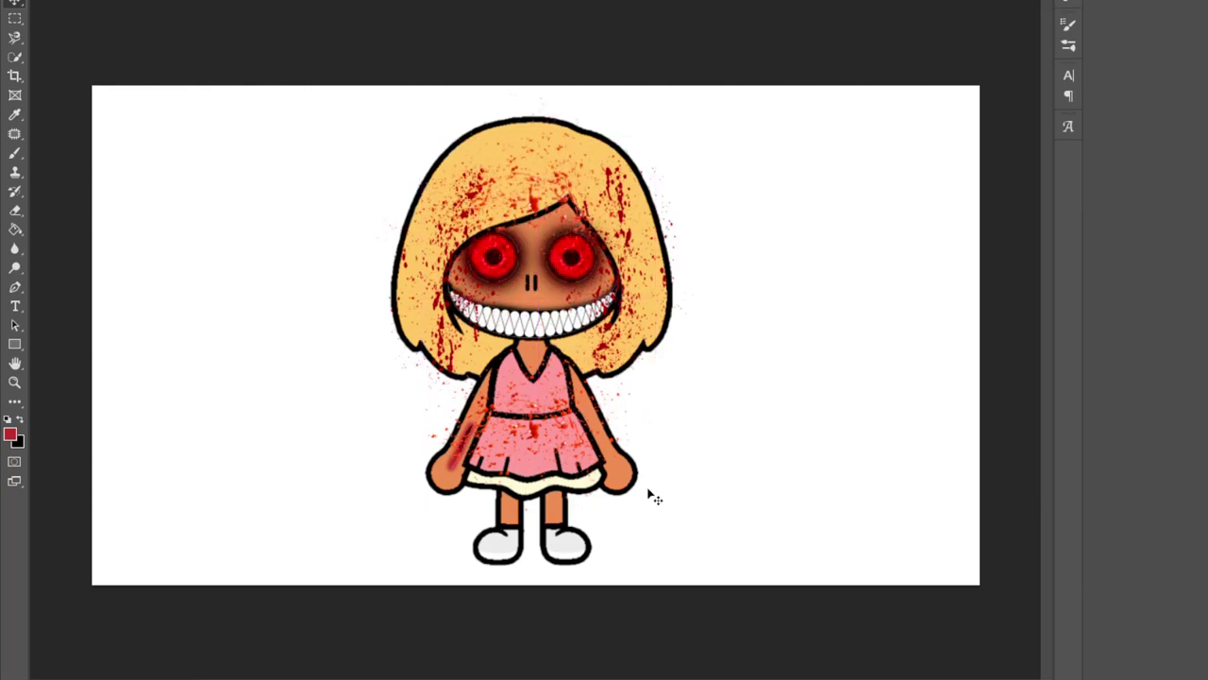
{"action": "scroll", "coordinate": [649, 494], "scroll_direction": "down", "scroll_amount": 6}
{"action": "scroll", "coordinate": [553, 491], "scroll_direction": "up", "scroll_amount": 3}
{"action": "scroll", "coordinate": [553, 490], "scroll_direction": "up", "scroll_amount": 4}
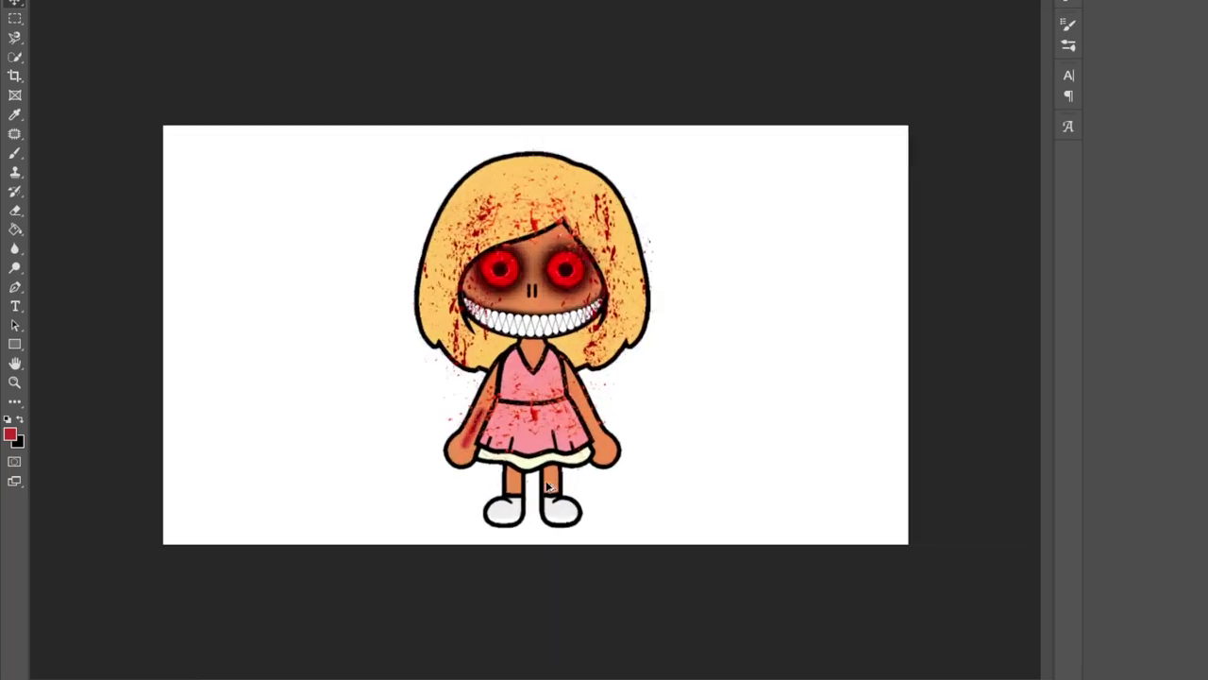
{"action": "scroll", "coordinate": [550, 490], "scroll_direction": "down", "scroll_amount": 3}
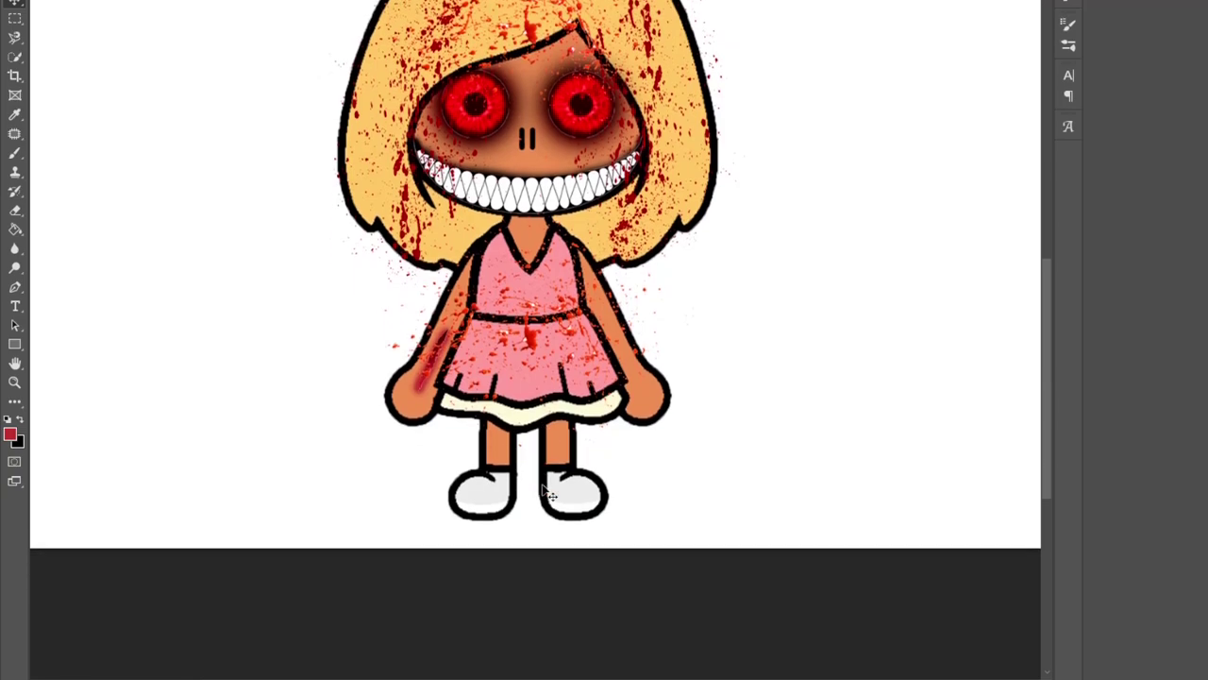
{"action": "scroll", "coordinate": [548, 493], "scroll_direction": "up", "scroll_amount": 1}
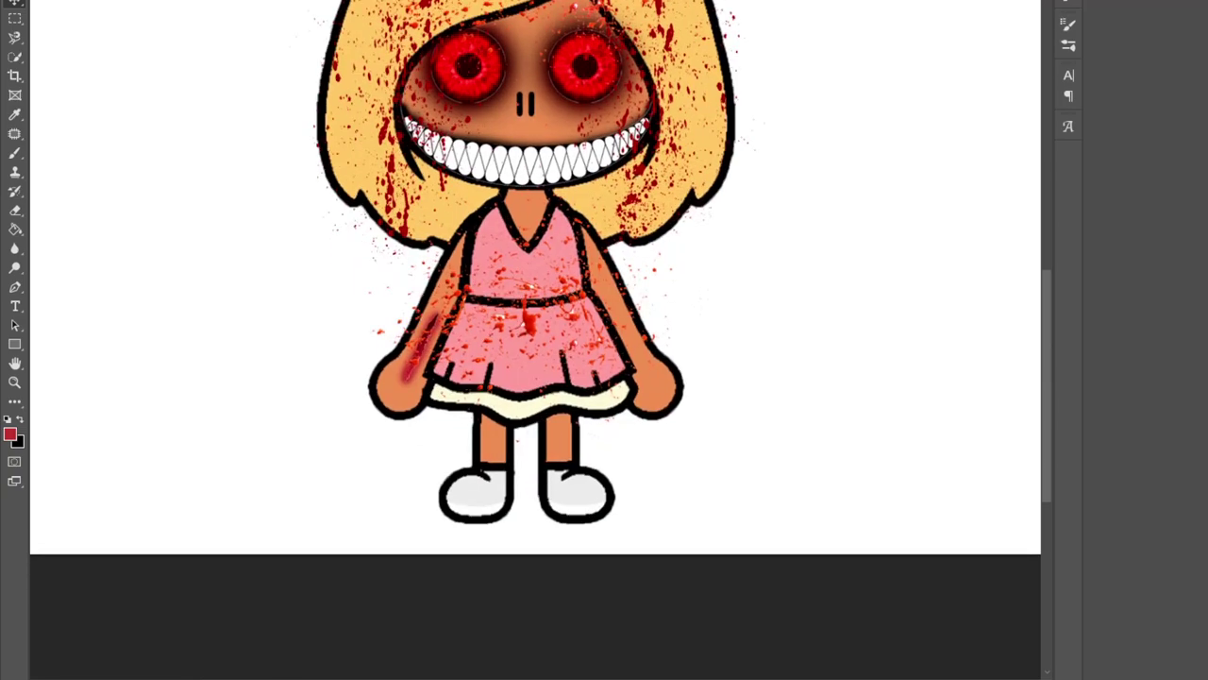
{"action": "scroll", "coordinate": [361, 469], "scroll_direction": "down", "scroll_amount": 4}
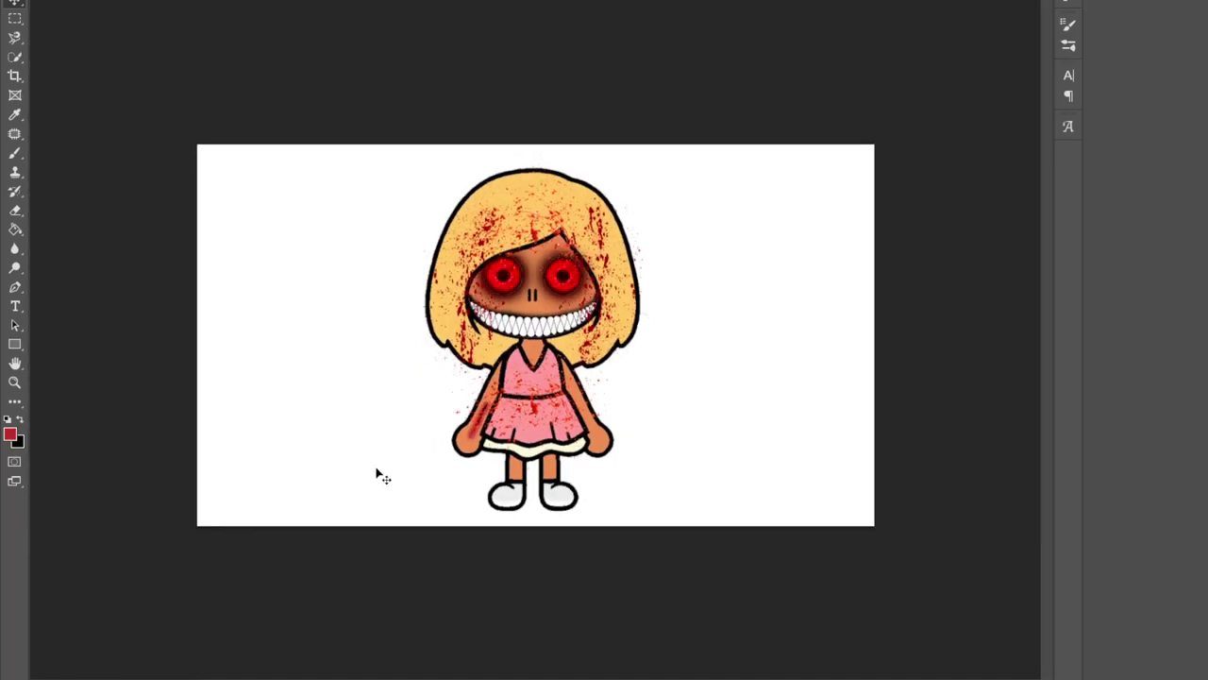